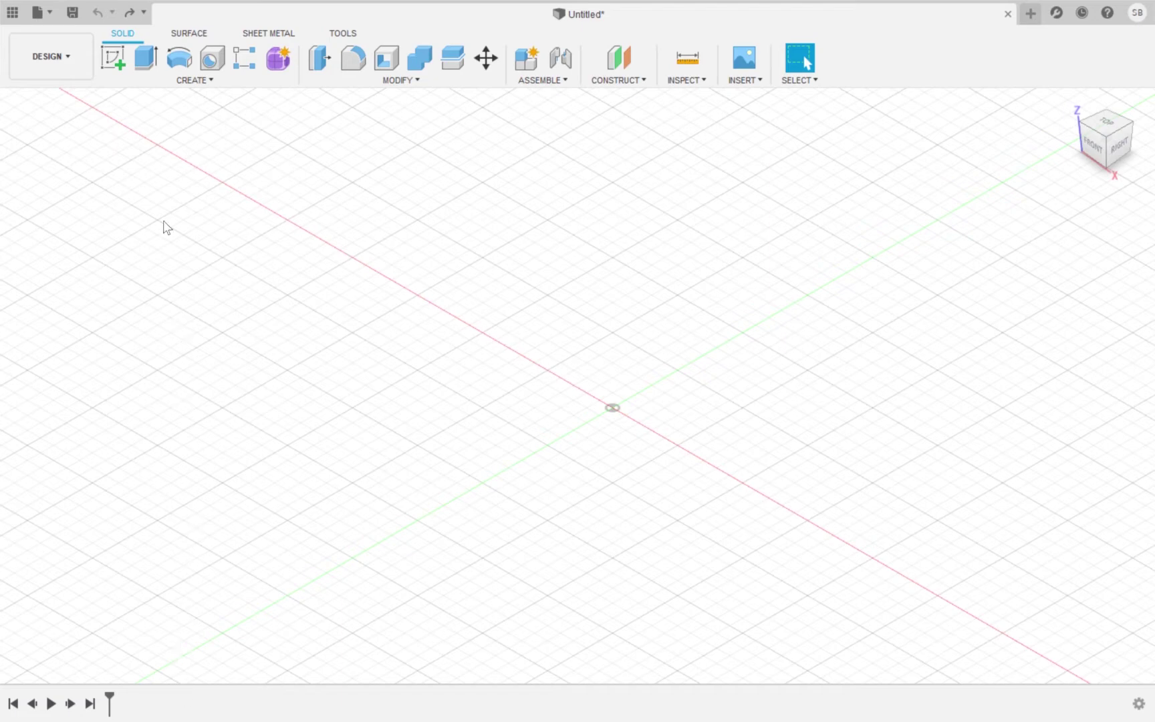
Step: Create a new sketch on the XY origin plane, viewed from the top
{"action": "left_click", "coordinate": [113, 58]}
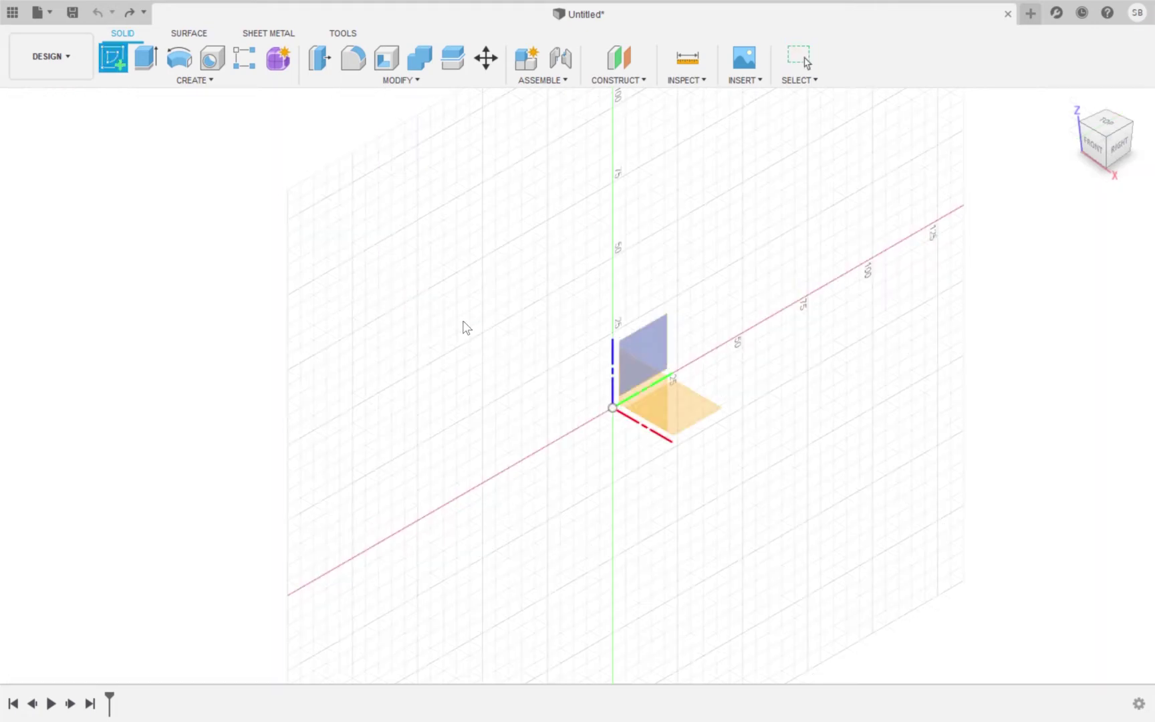
{"action": "left_click", "coordinate": [670, 403]}
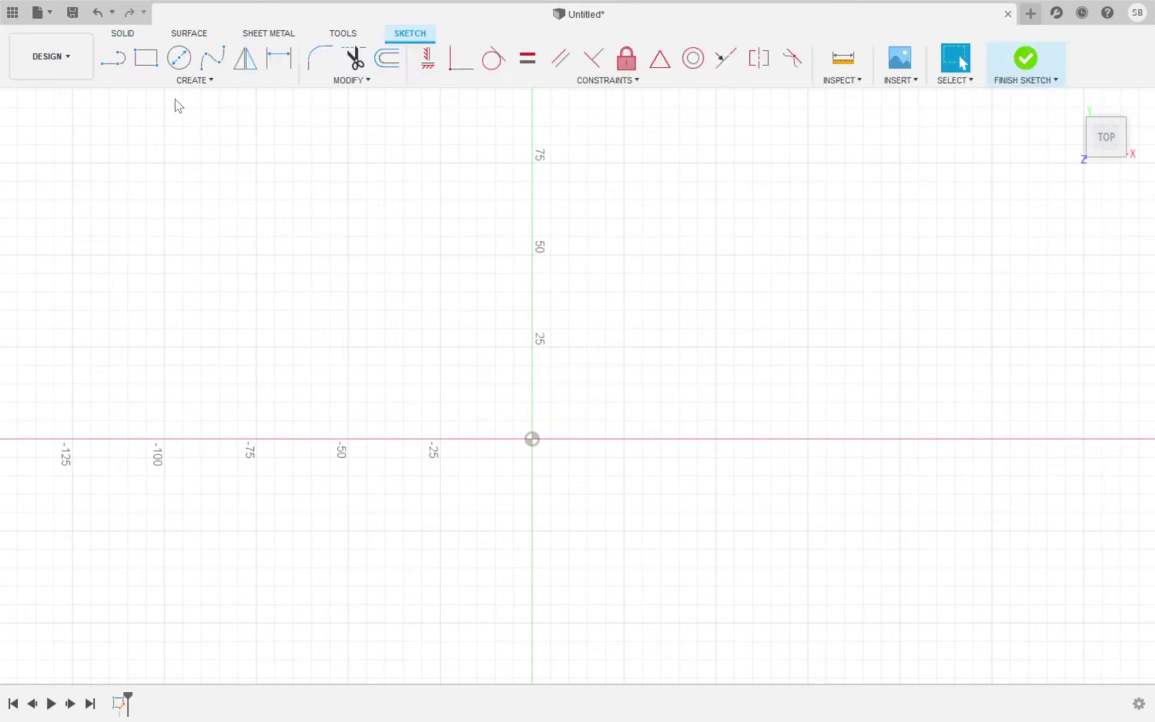
Step: Draw a vertical line up from the origin, entering 60 as its length
{"action": "left_click", "coordinate": [113, 58]}
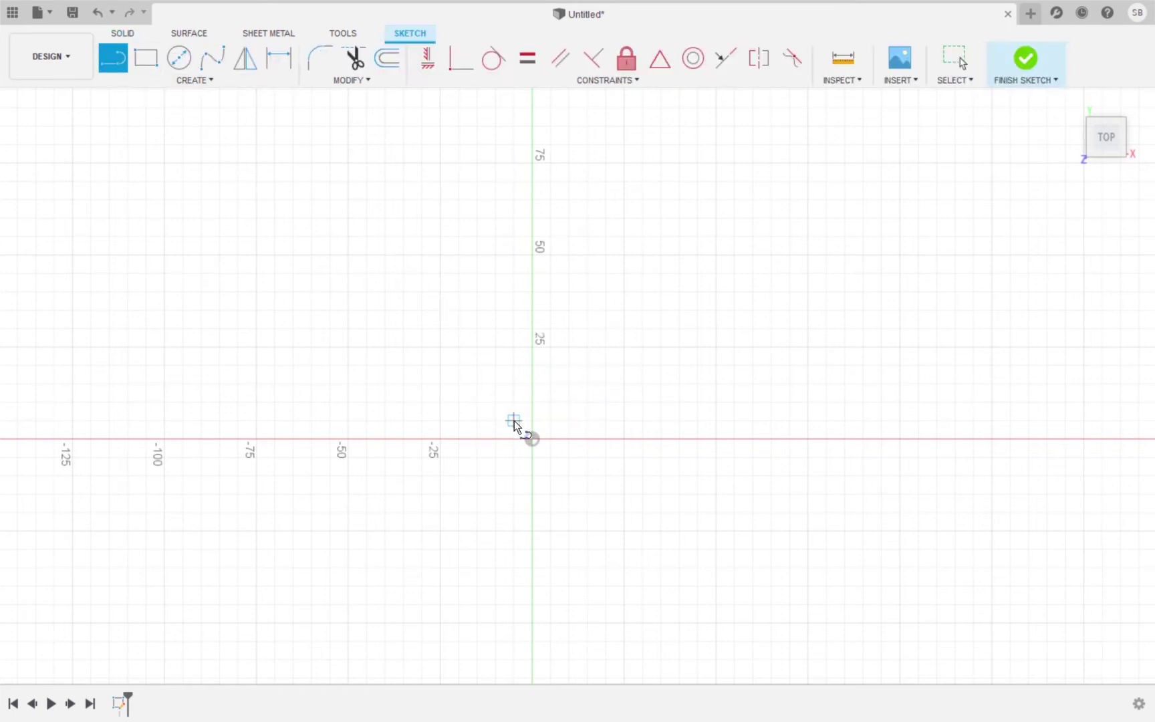
{"action": "left_click", "coordinate": [533, 439]}
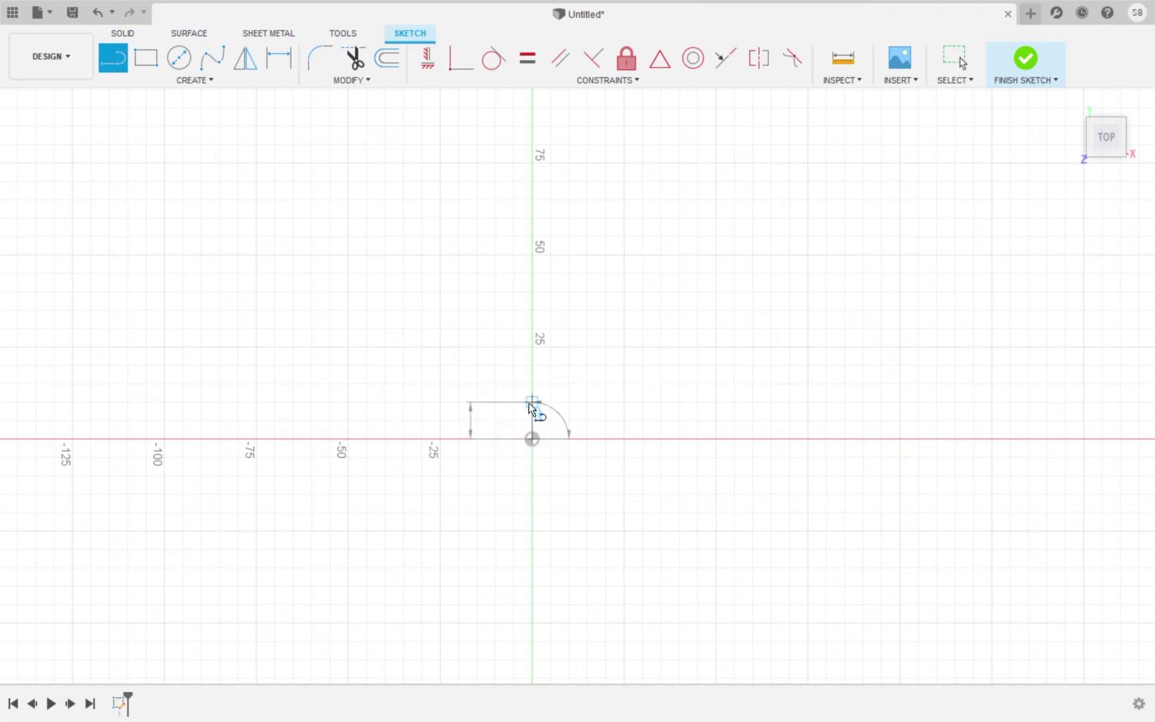
{"action": "type", "text": "60"}
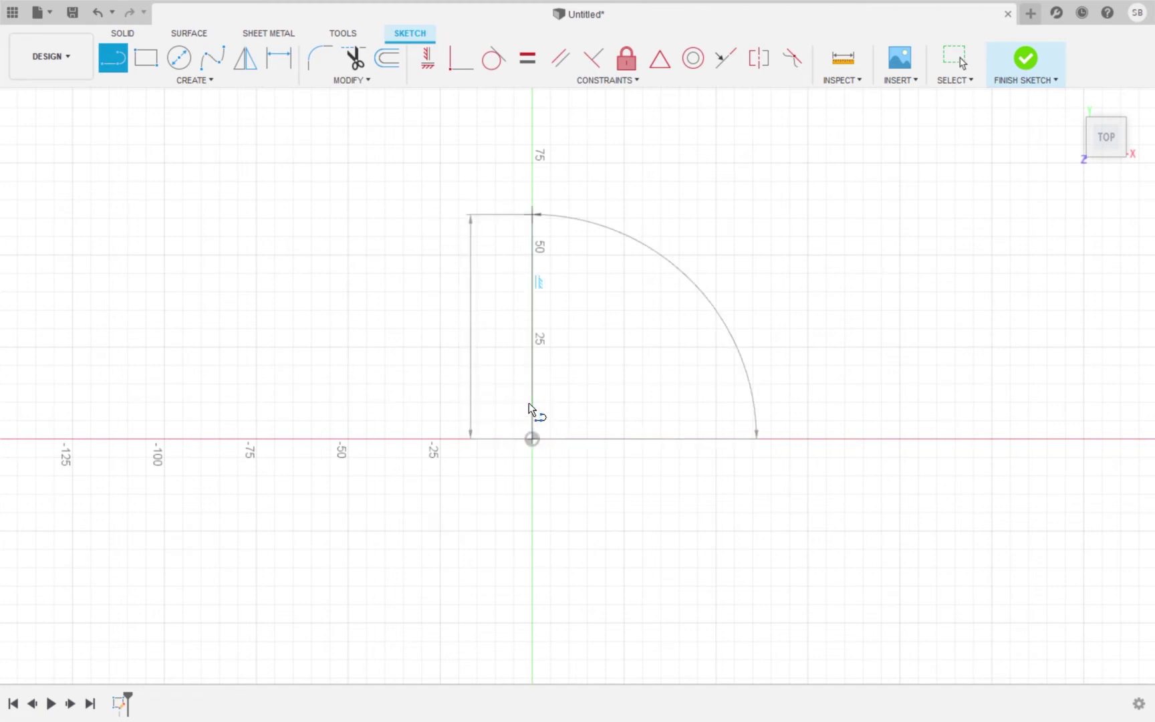
{"action": "key", "text": "Return"}
{"action": "key", "text": "Escape"}
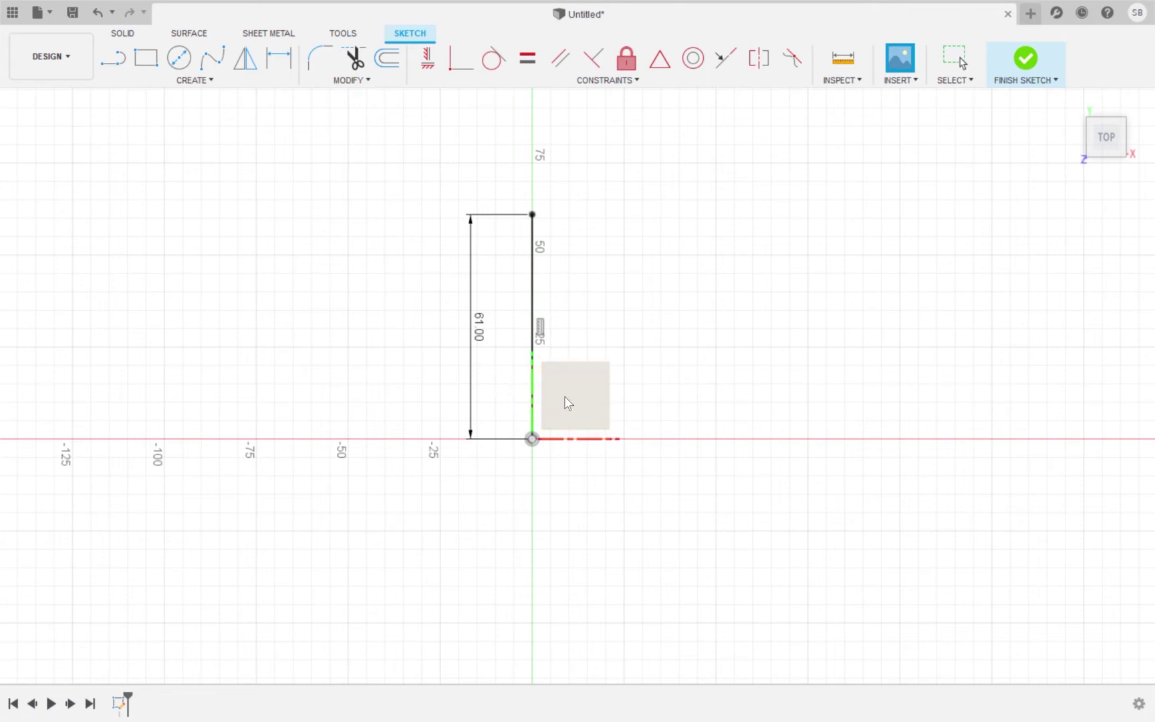
Step: Place the shield reference image at the origin, scaled so its outer ring meets the 61 line
{"action": "left_click", "coordinate": [564, 396]}
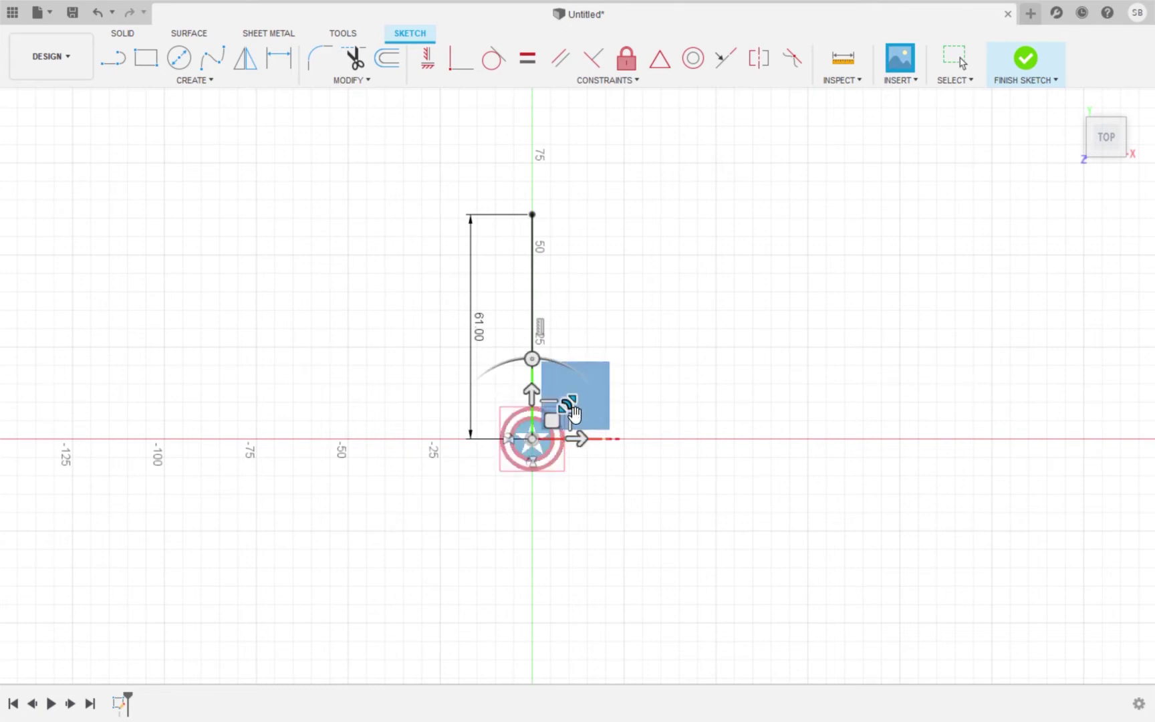
{"action": "key", "text": "Return"}
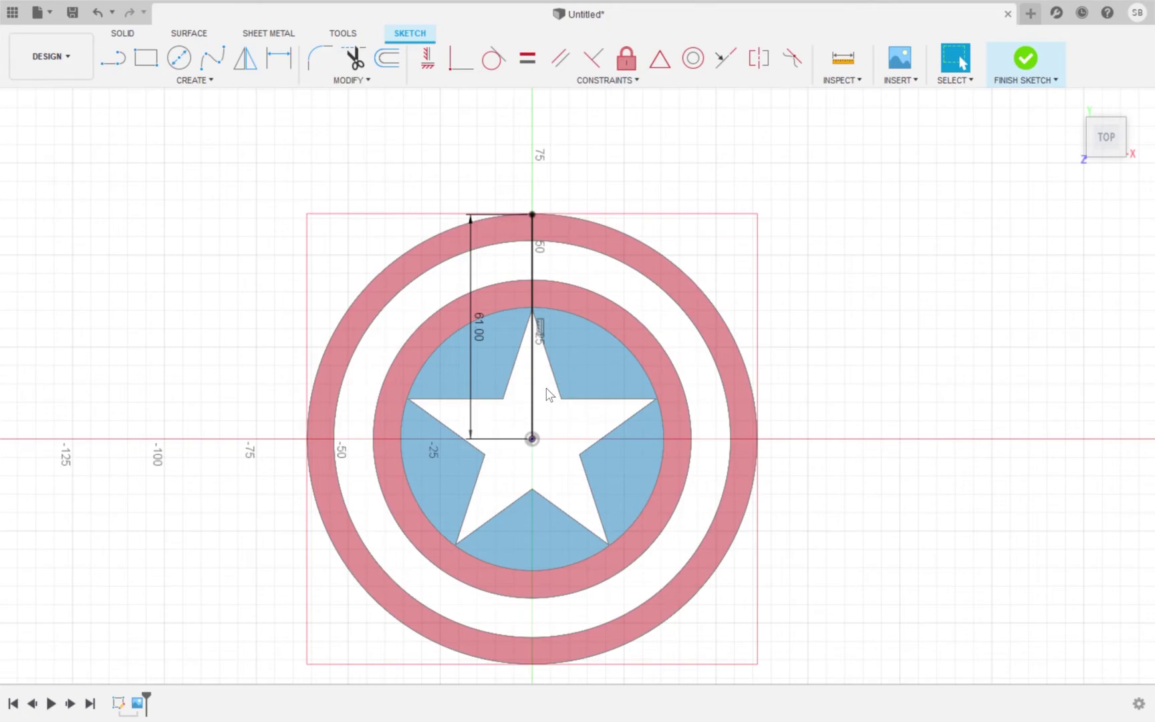
{"action": "left_click", "coordinate": [248, 80]}
{"action": "mouse_move", "coordinate": [134, 167]}
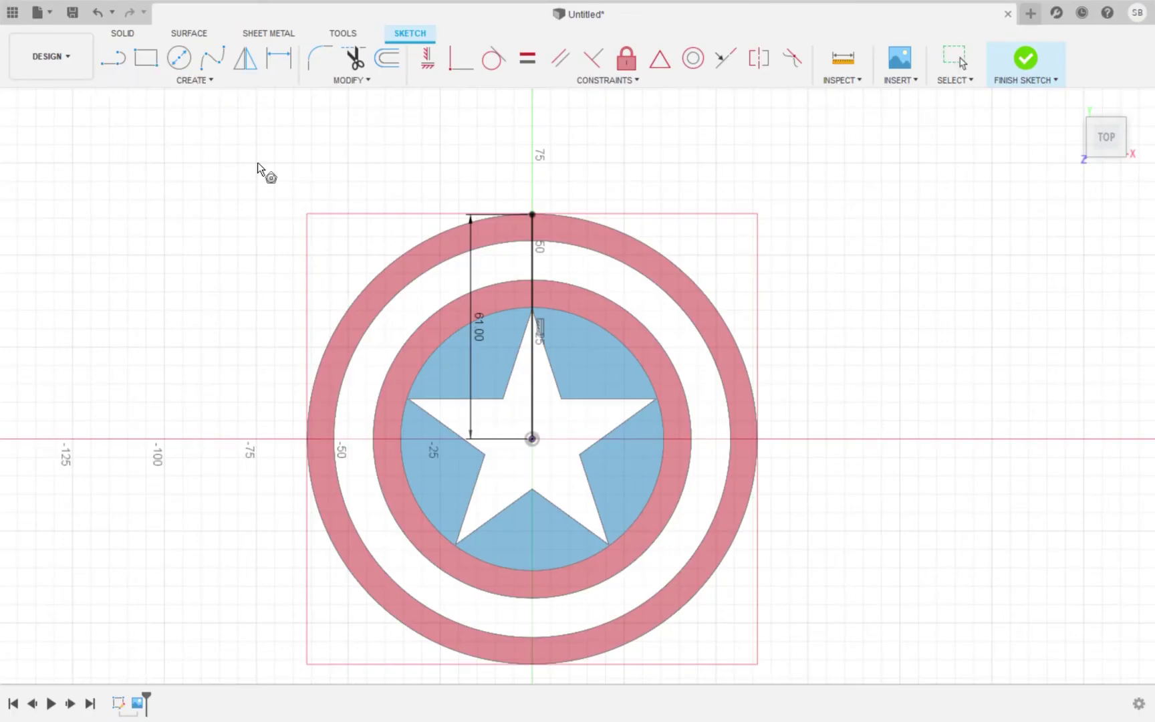
Step: Draw a five-sided polygon centred on the origin with corners on the star's inner vertices
{"action": "left_click", "coordinate": [533, 439]}
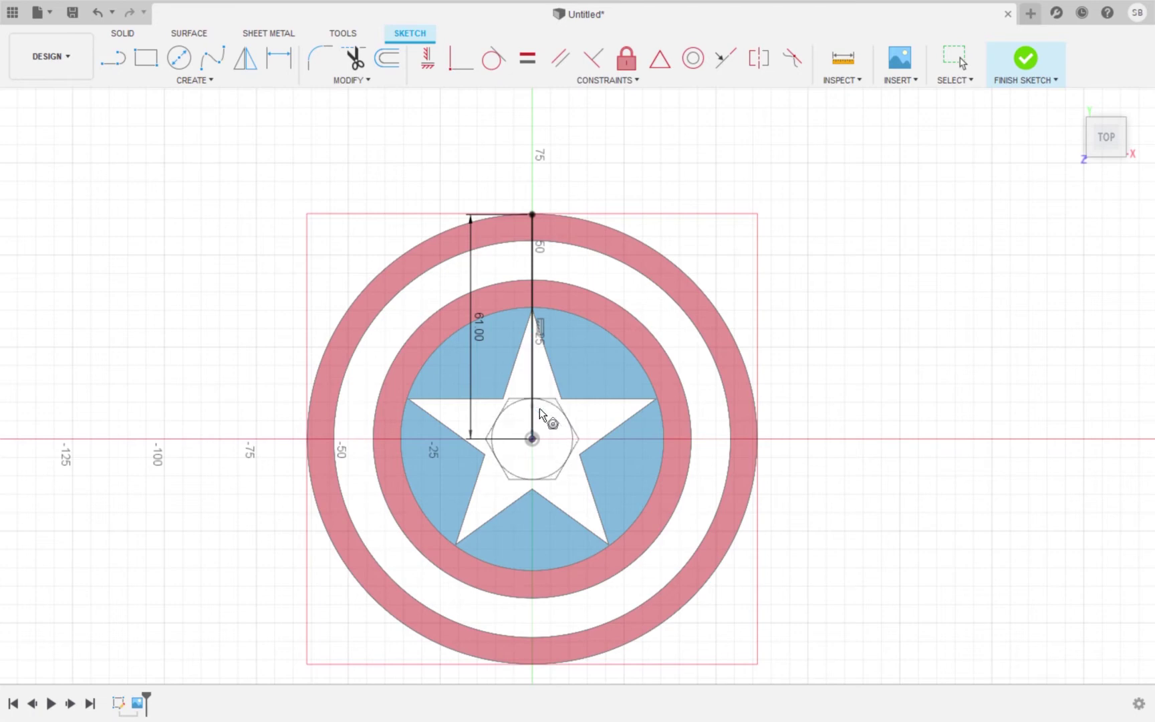
{"action": "key", "text": "5"}
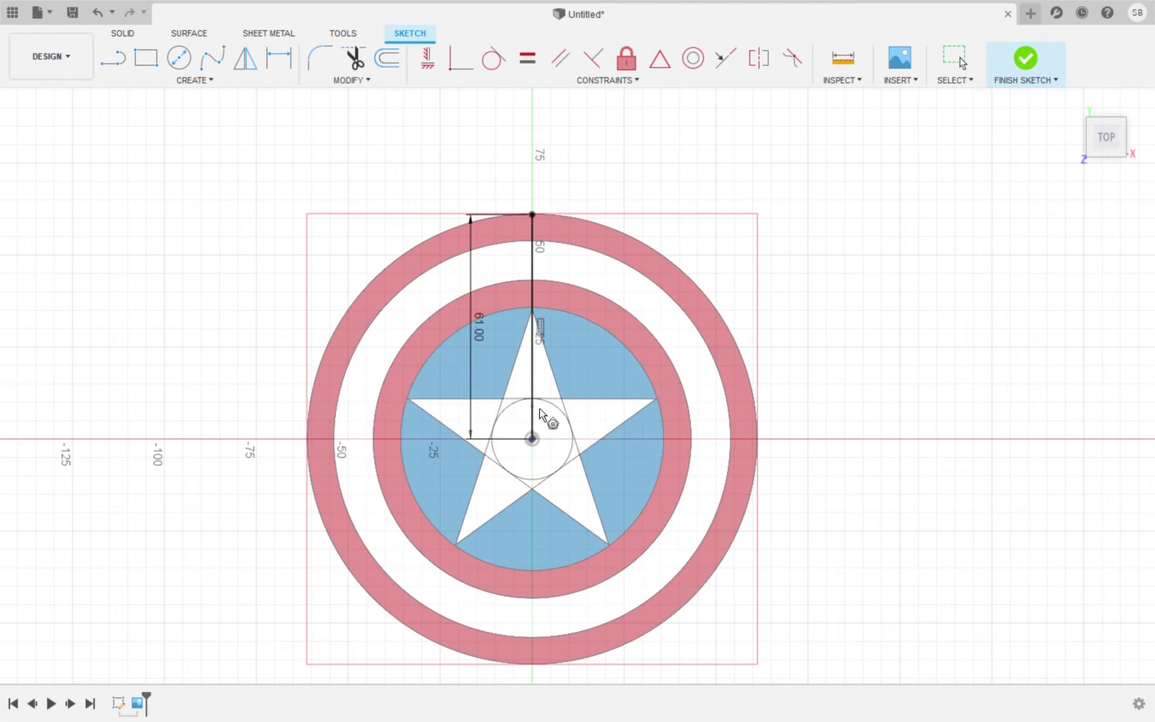
{"action": "left_click", "coordinate": [540, 408]}
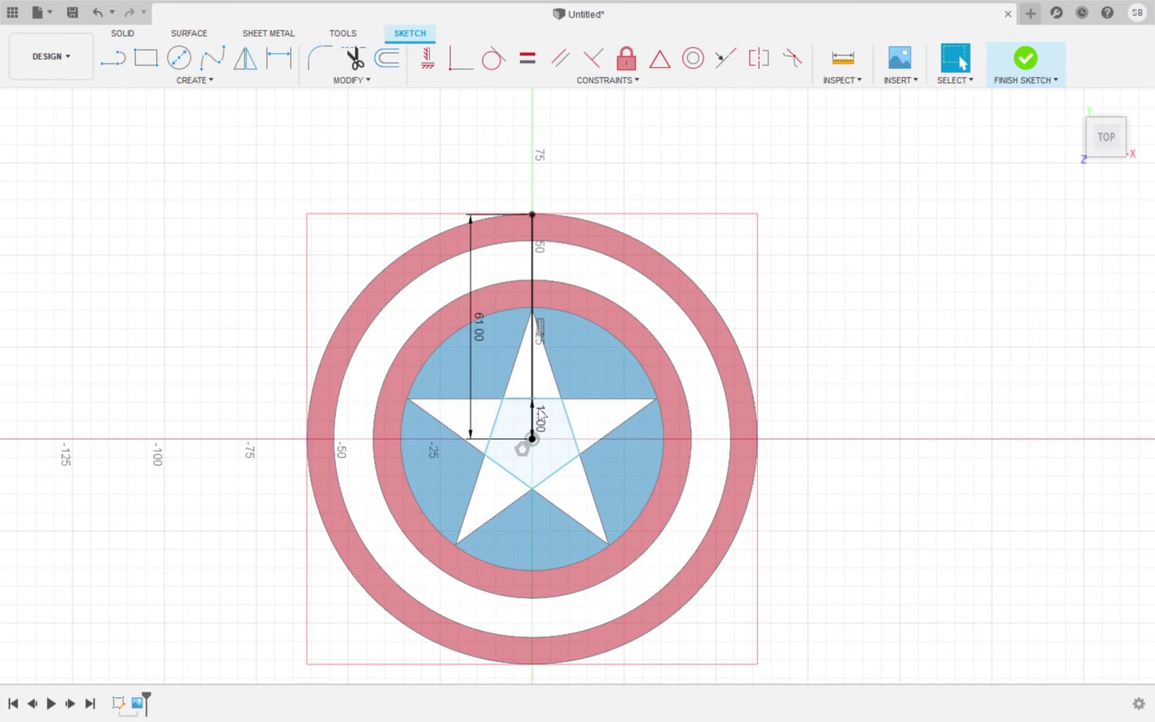
Step: Trace the star's top point and the horizontal edge out to its left point
{"action": "left_click", "coordinate": [113, 59]}
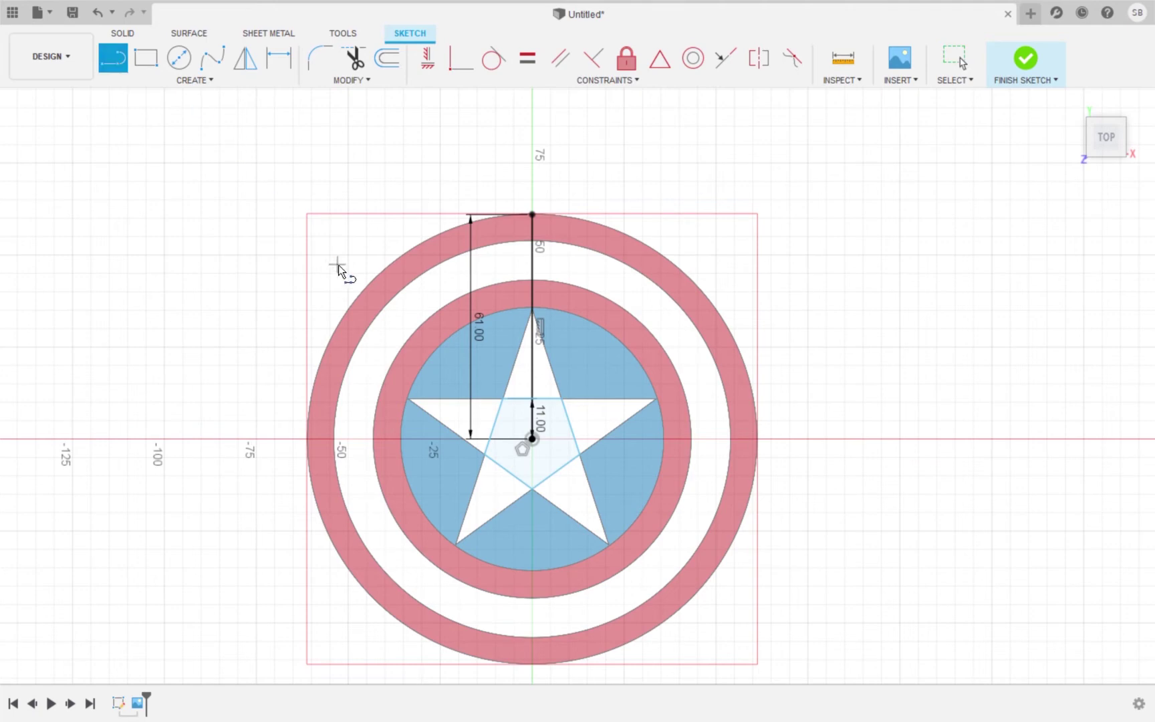
{"action": "left_click", "coordinate": [561, 399]}
{"action": "left_click", "coordinate": [534, 308]}
{"action": "left_click", "coordinate": [505, 400]}
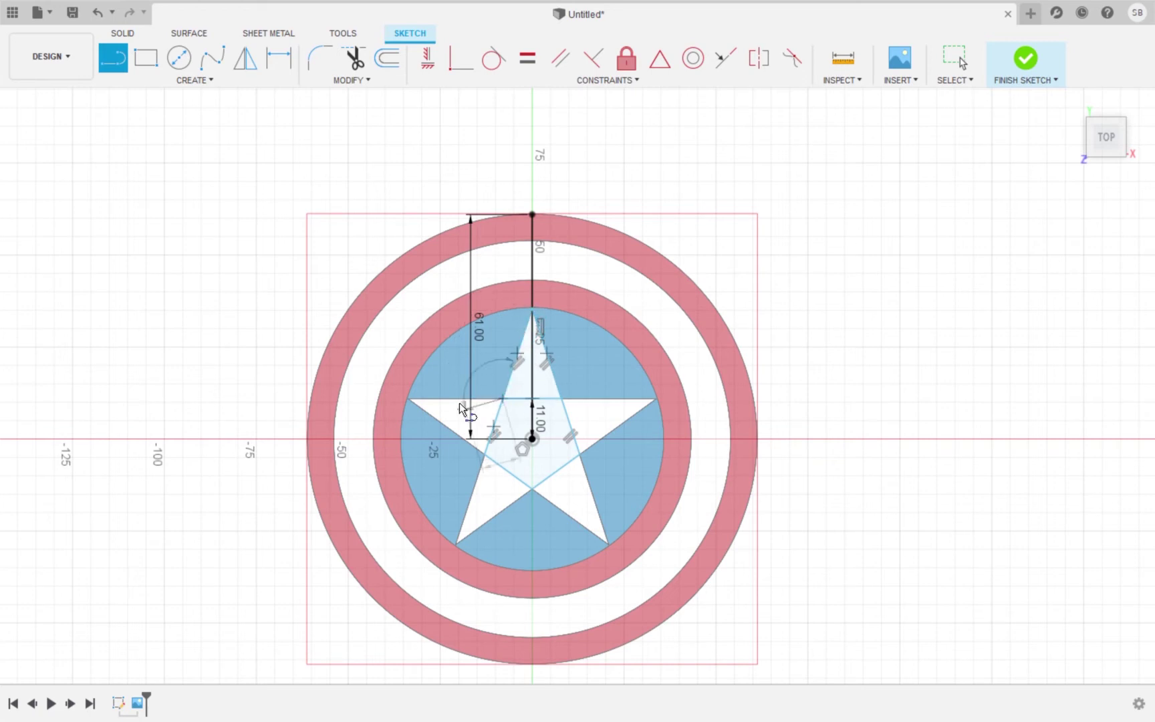
{"action": "left_click", "coordinate": [411, 401]}
{"action": "key", "text": "Escape"}
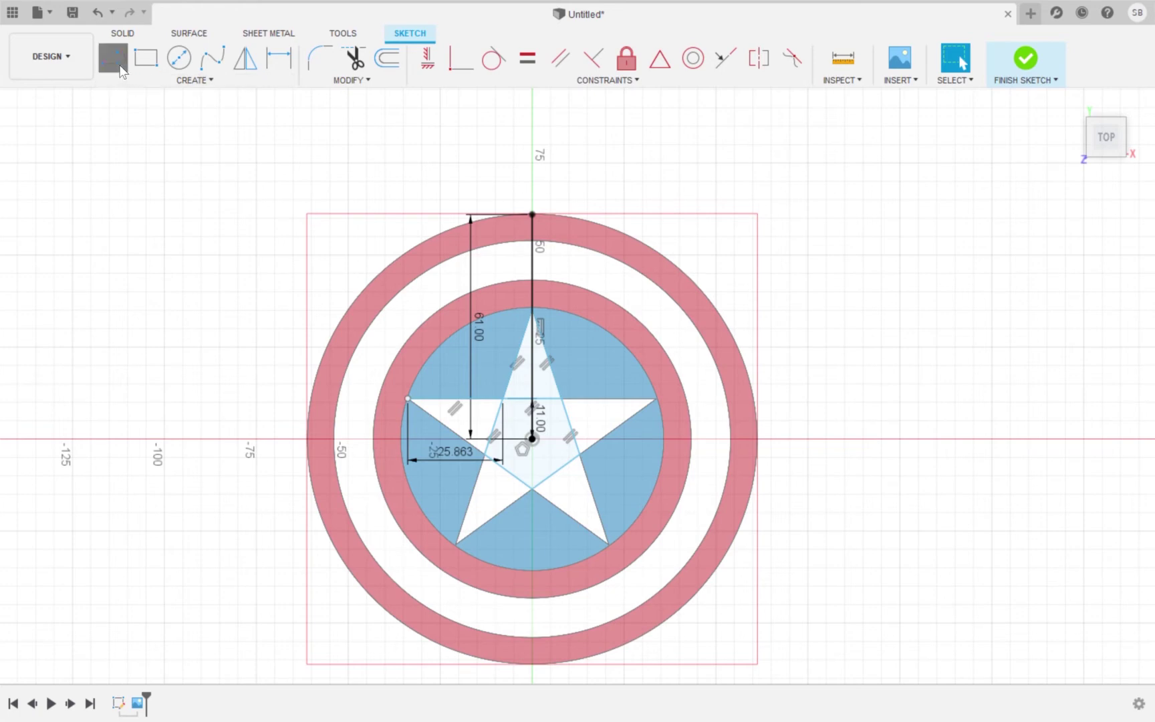
Step: Trace the edges from the star's left point down to its lower-left point
{"action": "left_click", "coordinate": [113, 57]}
{"action": "left_click", "coordinate": [409, 399]}
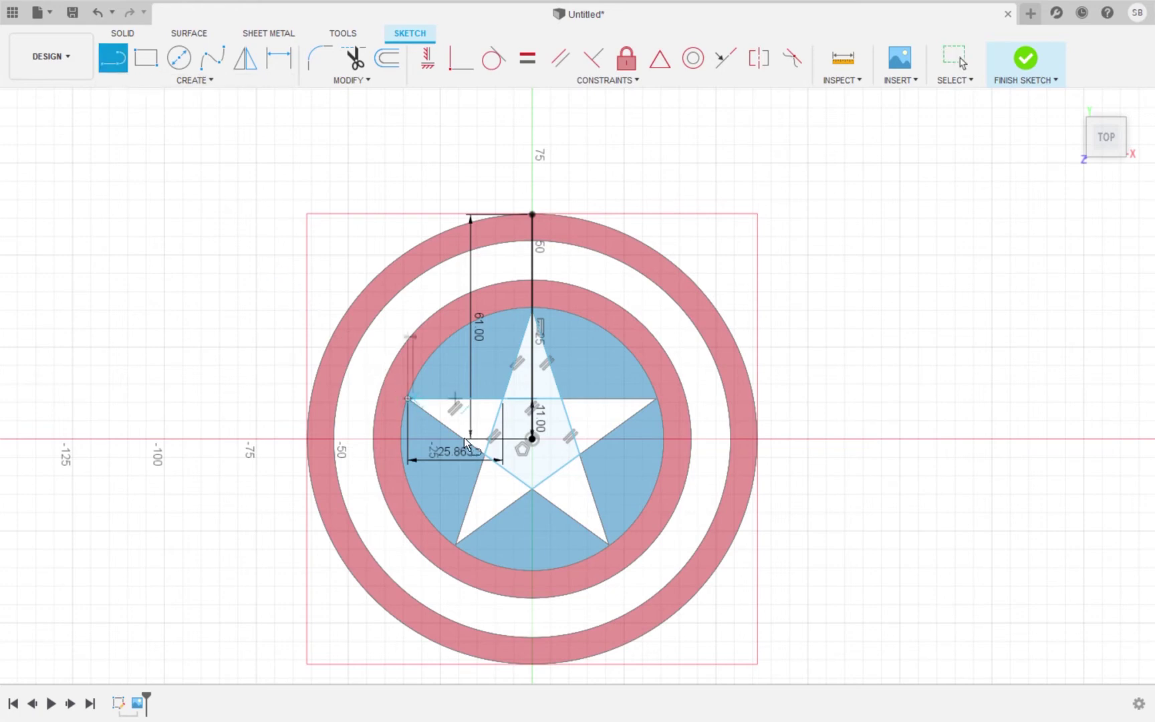
{"action": "left_click", "coordinate": [490, 457]}
{"action": "left_click", "coordinate": [461, 538]}
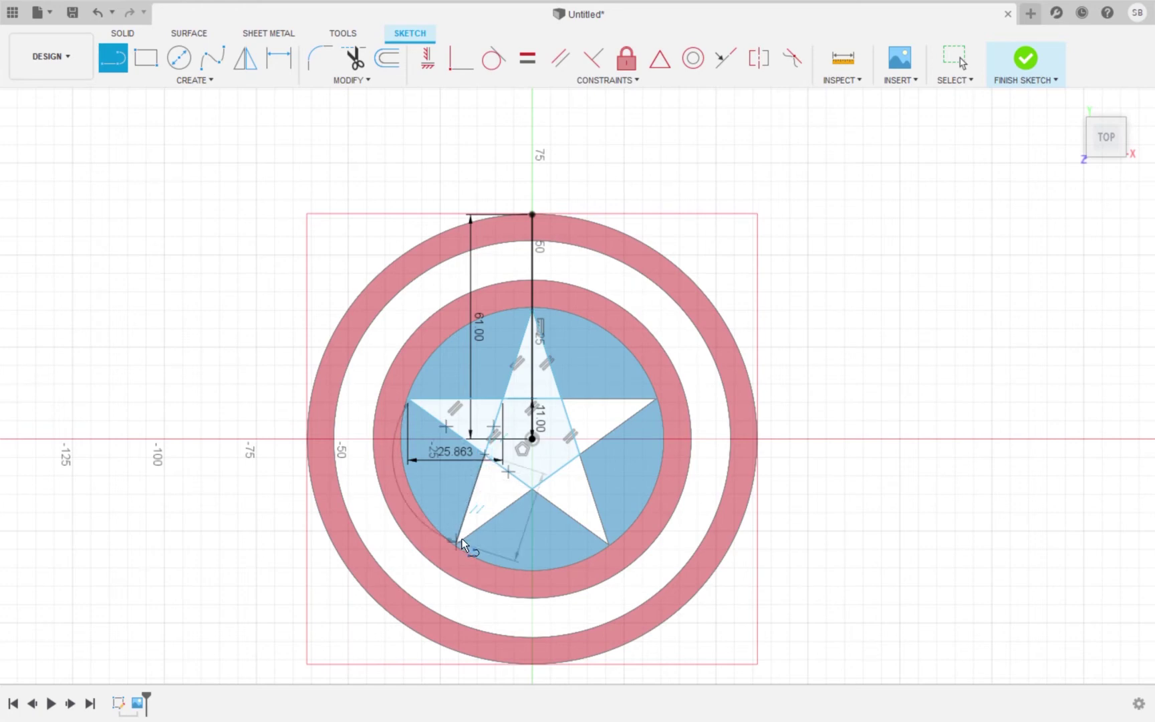
{"action": "key", "text": "Escape"}
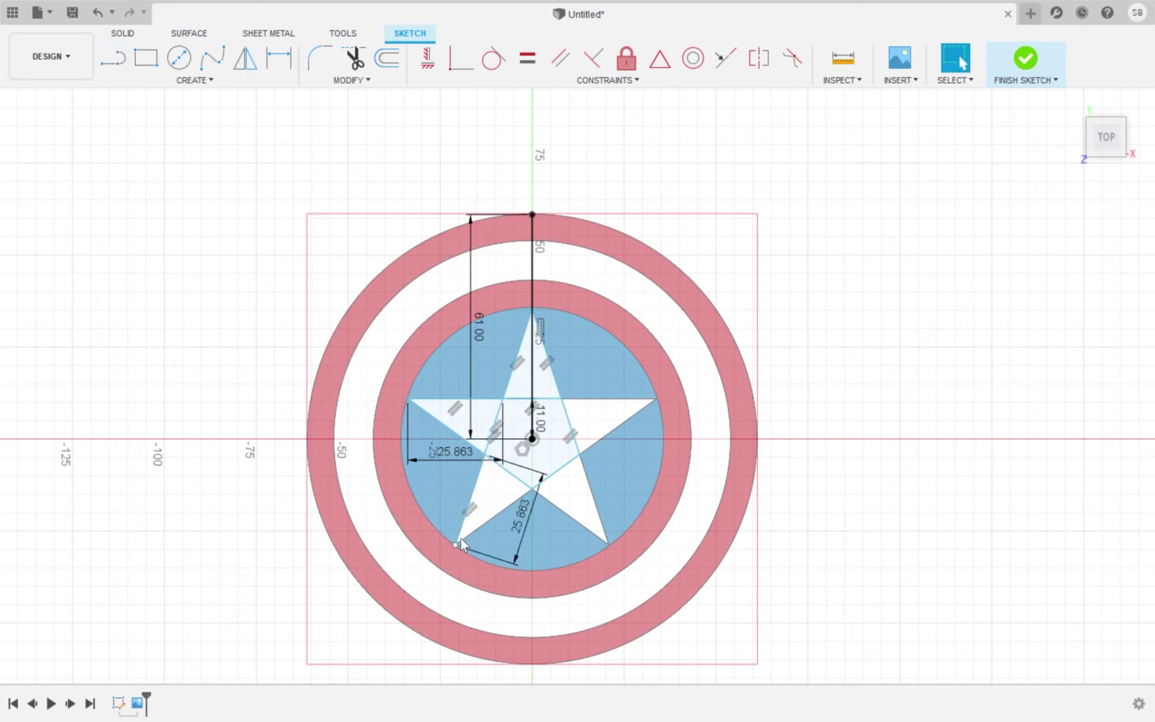
Step: Trace the star's lower-right and right points to complete the five-pointed outline
{"action": "left_click", "coordinate": [113, 58]}
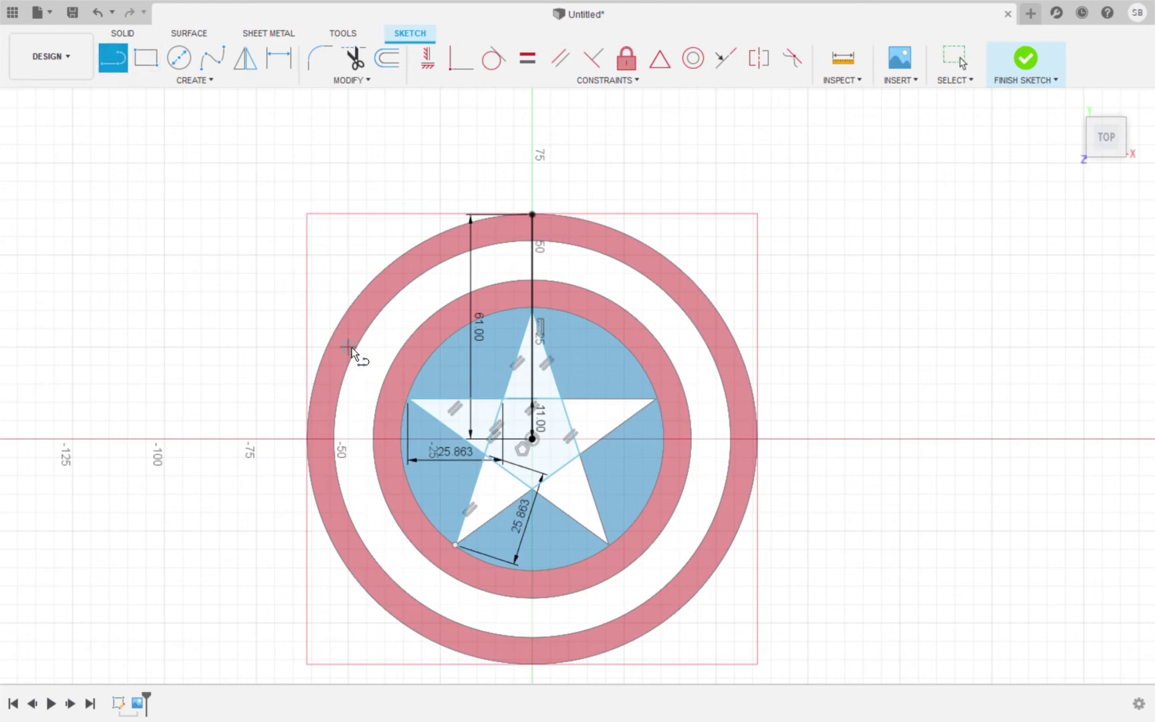
{"action": "left_click", "coordinate": [457, 544]}
{"action": "left_click", "coordinate": [537, 488]}
{"action": "left_click", "coordinate": [605, 542]}
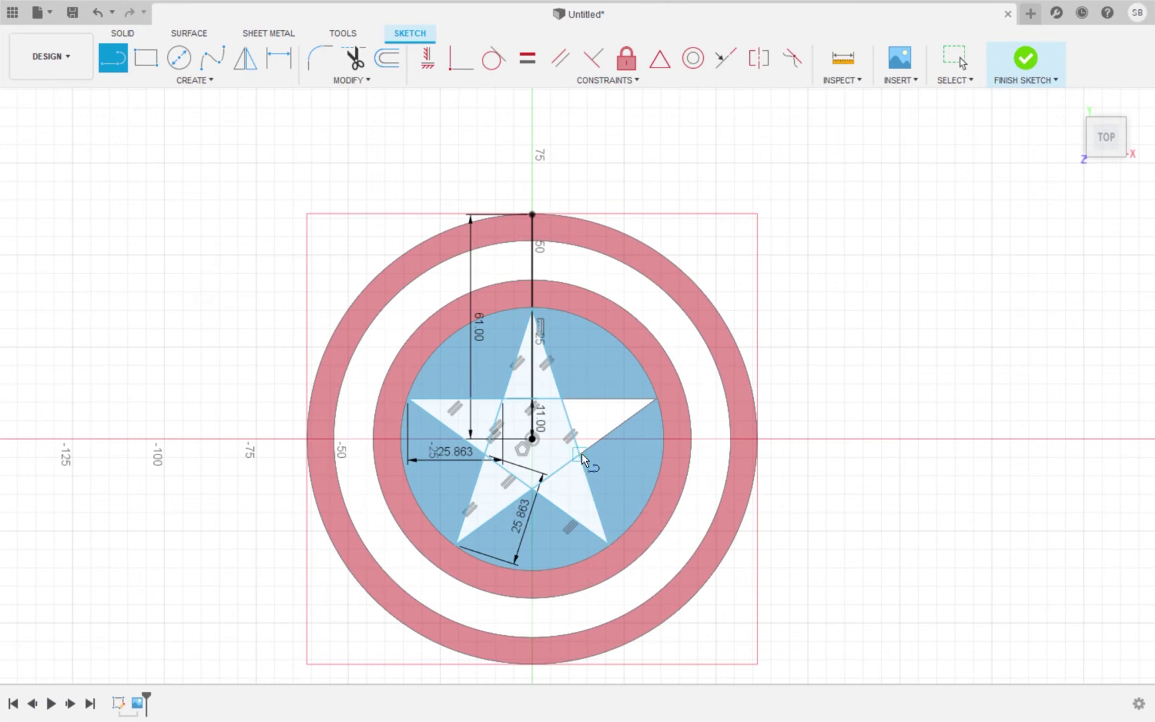
{"action": "left_click", "coordinate": [580, 454]}
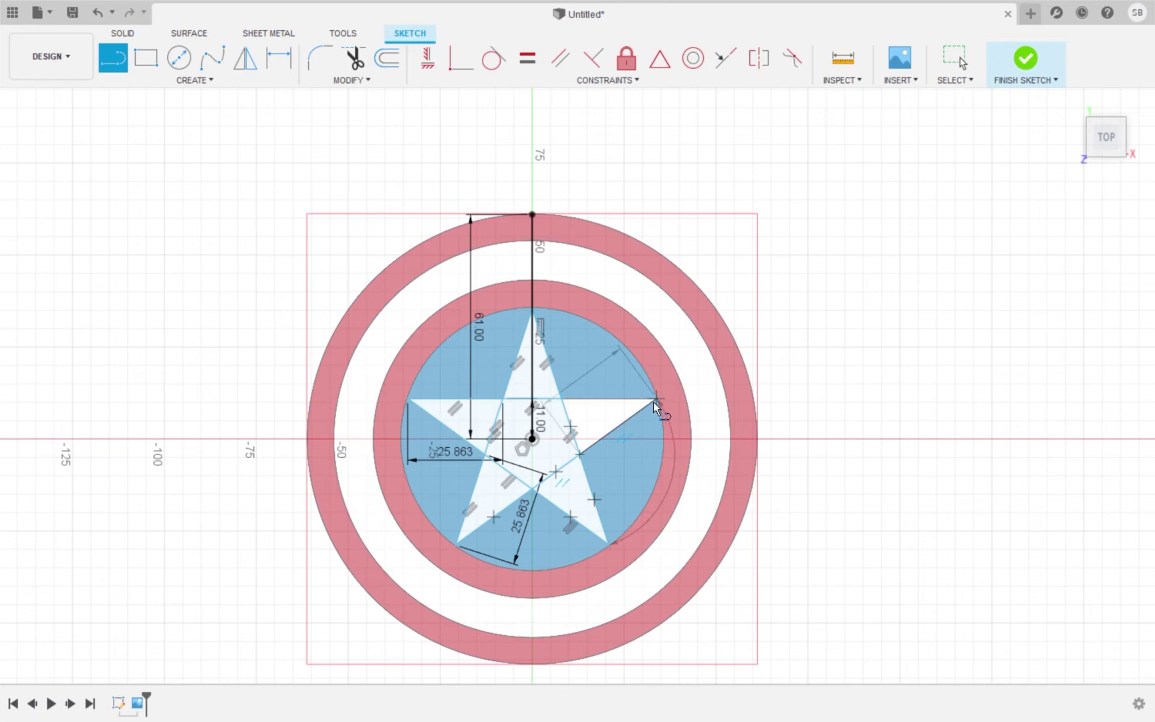
{"action": "left_click", "coordinate": [653, 402]}
{"action": "key", "text": "Escape"}
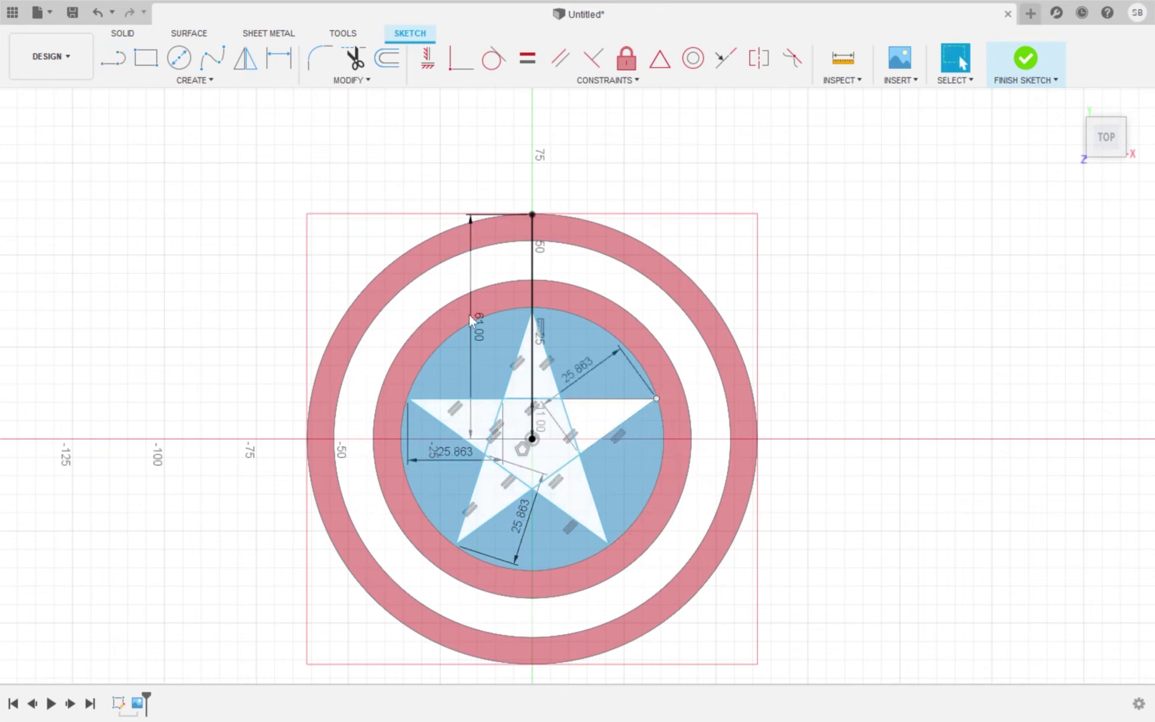
{"action": "key", "text": "l"}
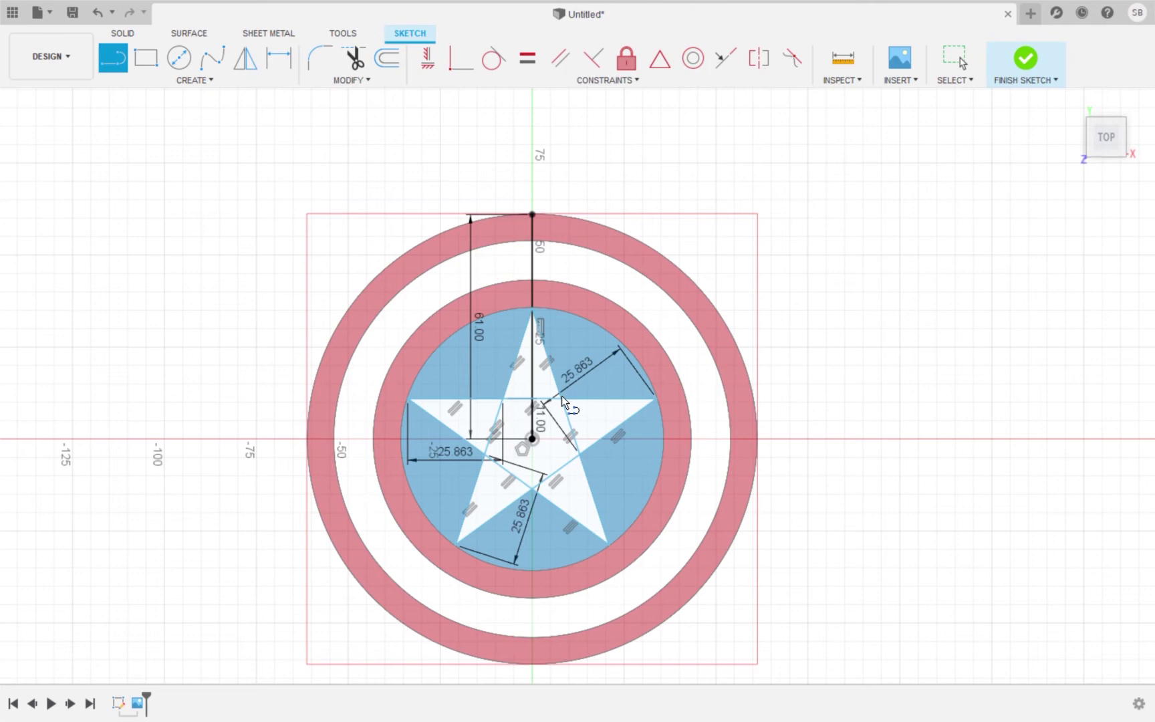
{"action": "key", "text": "Escape"}
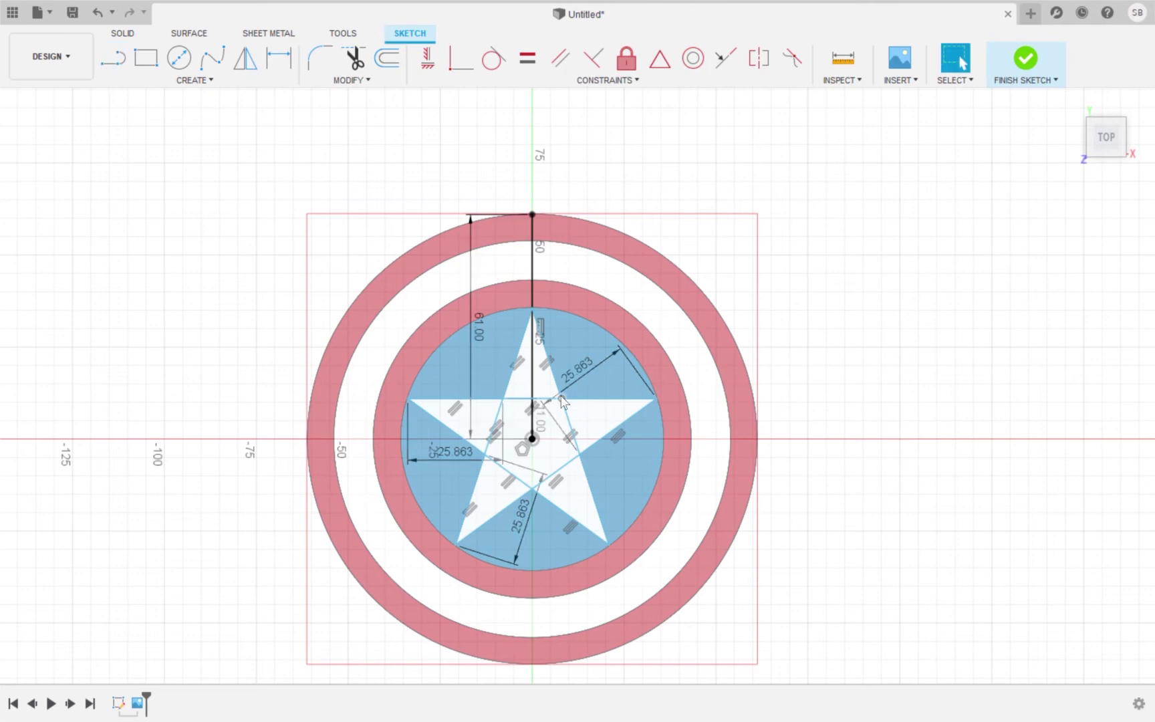
Step: Convert the five pentagon edges to construction lines and finish the sketch
{"action": "left_click", "coordinate": [519, 399]}
{"action": "left_click", "coordinate": [496, 415], "text": "shift"}
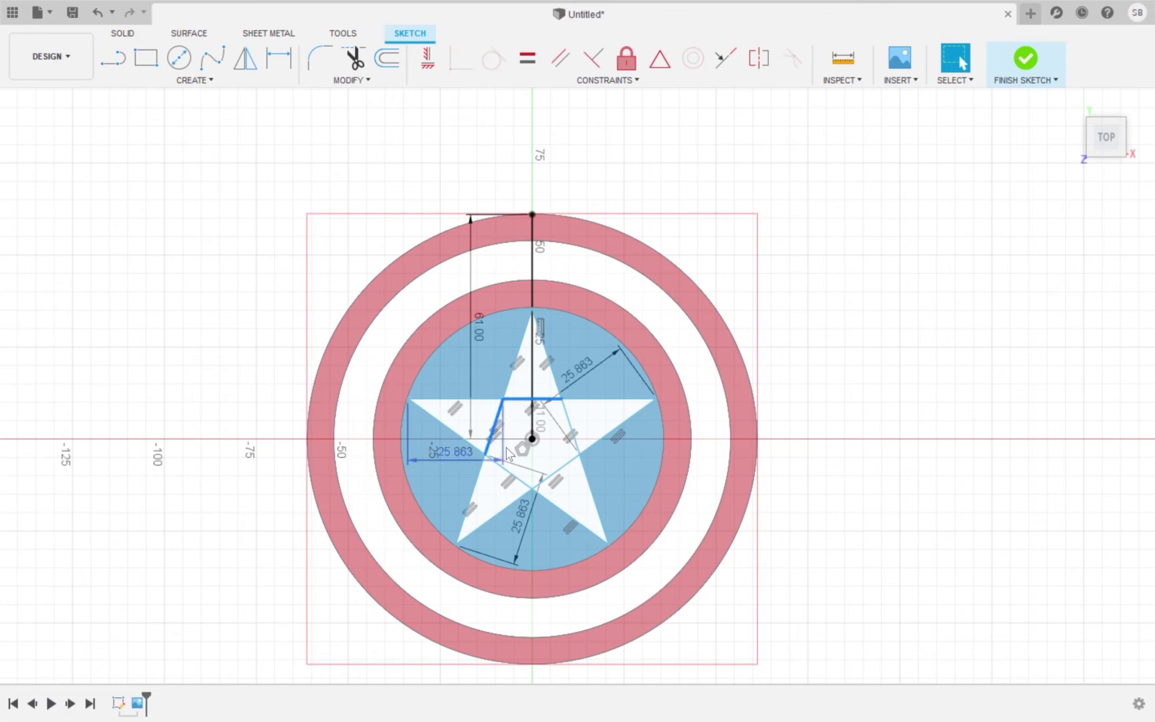
{"action": "left_click", "coordinate": [509, 473], "text": "shift"}
{"action": "left_click", "coordinate": [562, 471], "text": "shift"}
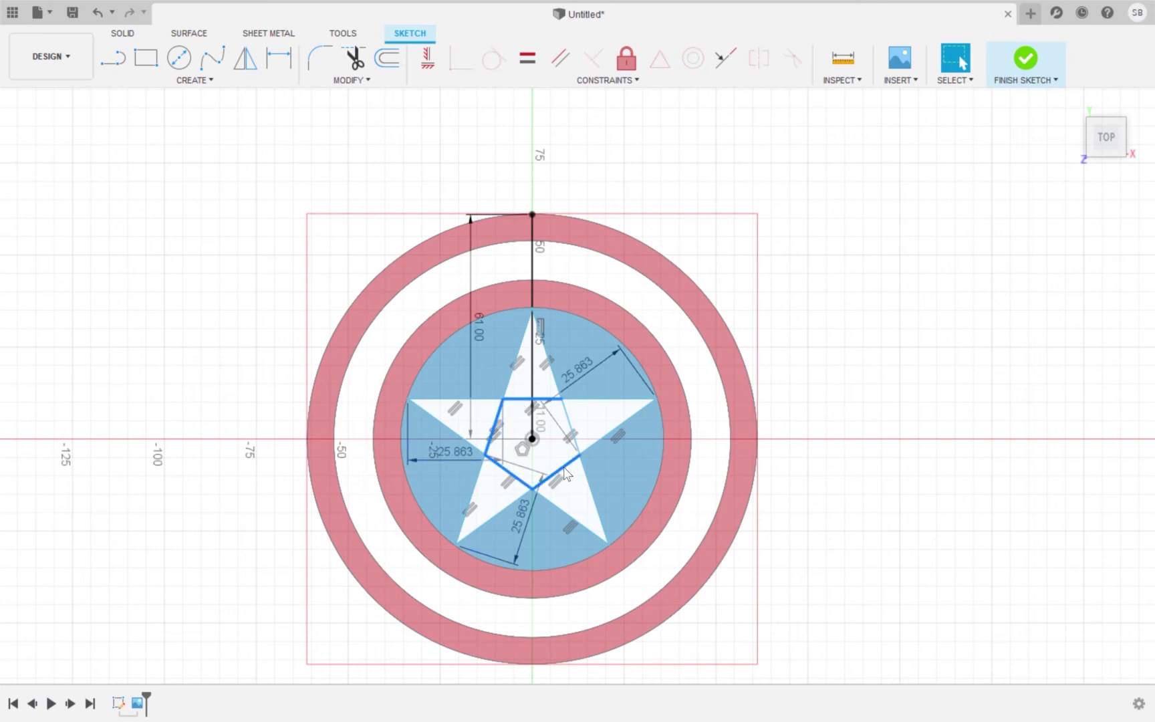
{"action": "left_click", "coordinate": [572, 428], "text": "shift"}
{"action": "key", "text": "x"}
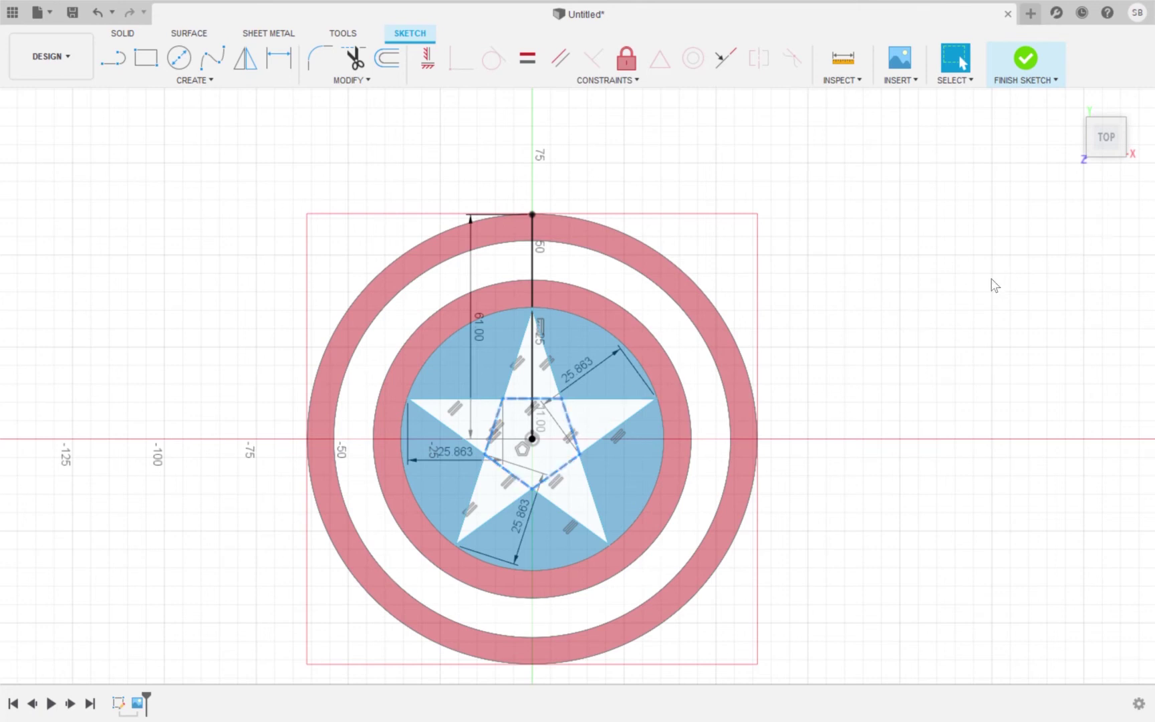
{"action": "left_click", "coordinate": [865, 362]}
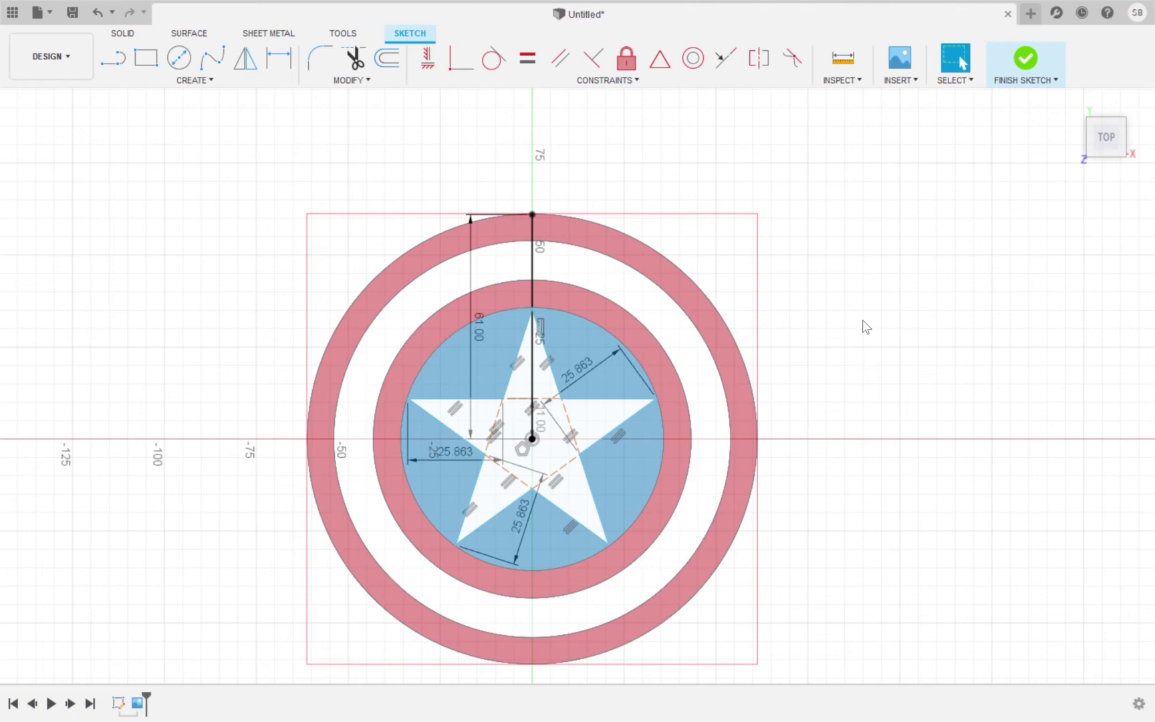
{"action": "left_click", "coordinate": [1019, 57]}
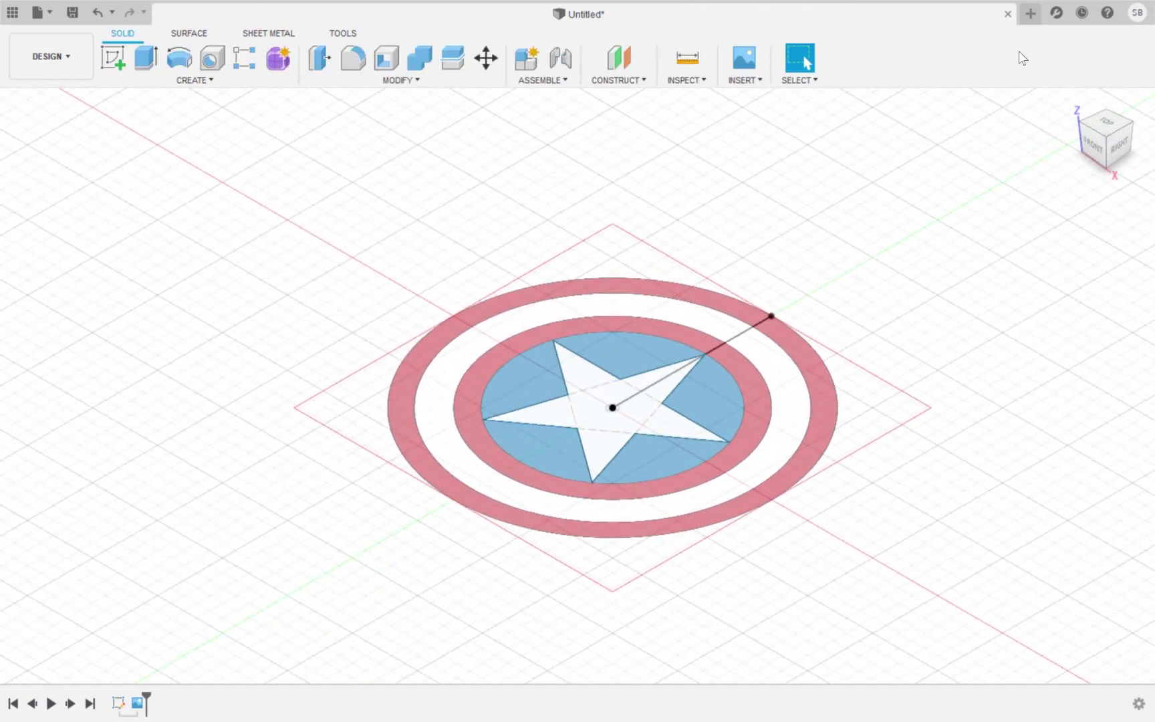
Step: Start a sketch on the ground plane and draw a Ø71.20 origin circle around the blue disc
{"action": "left_click", "coordinate": [116, 60]}
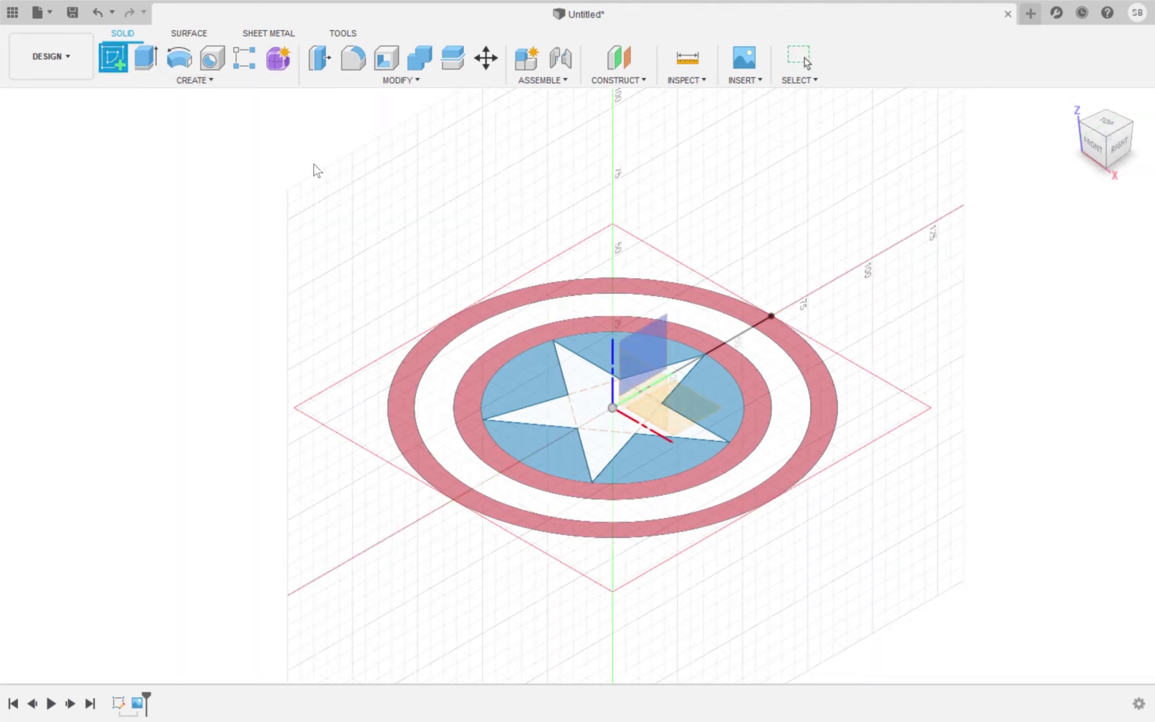
{"action": "left_click", "coordinate": [686, 401]}
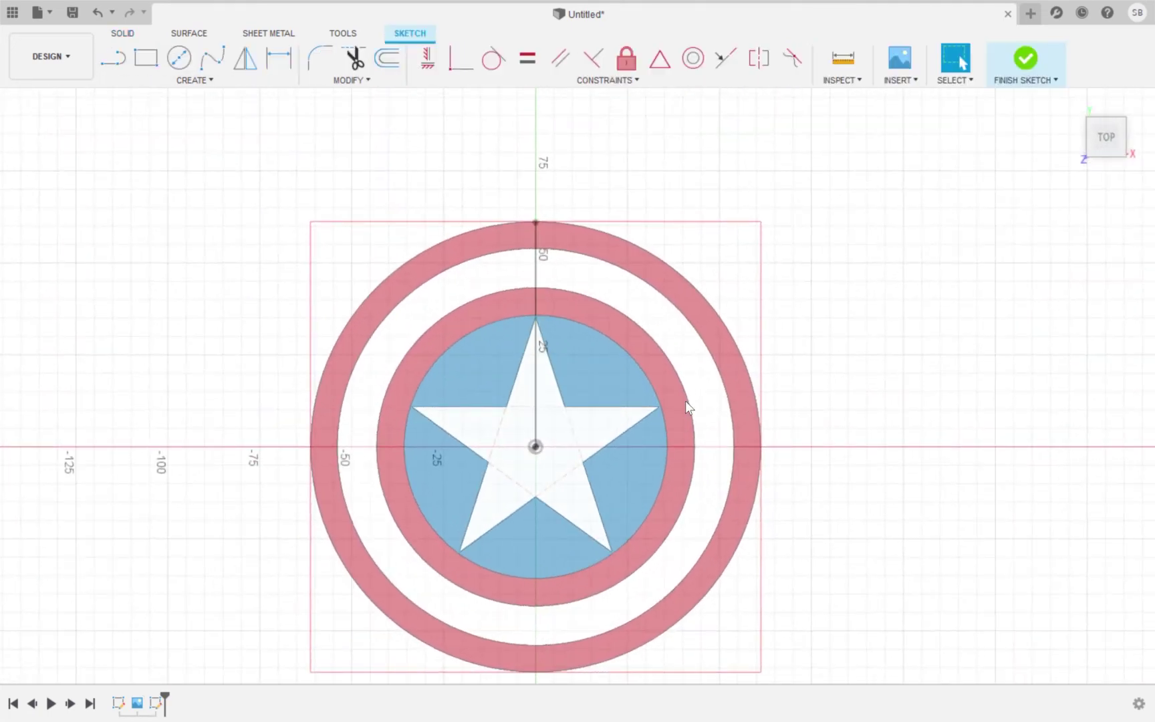
{"action": "left_click", "coordinate": [178, 56]}
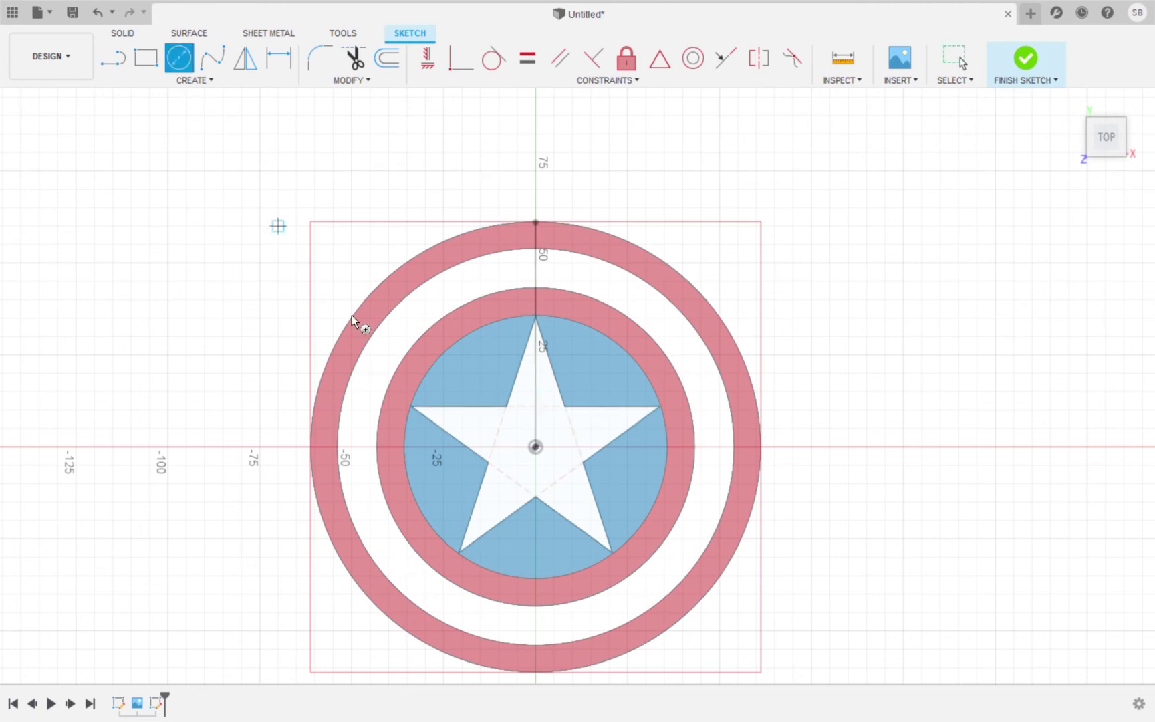
{"action": "left_click", "coordinate": [534, 446]}
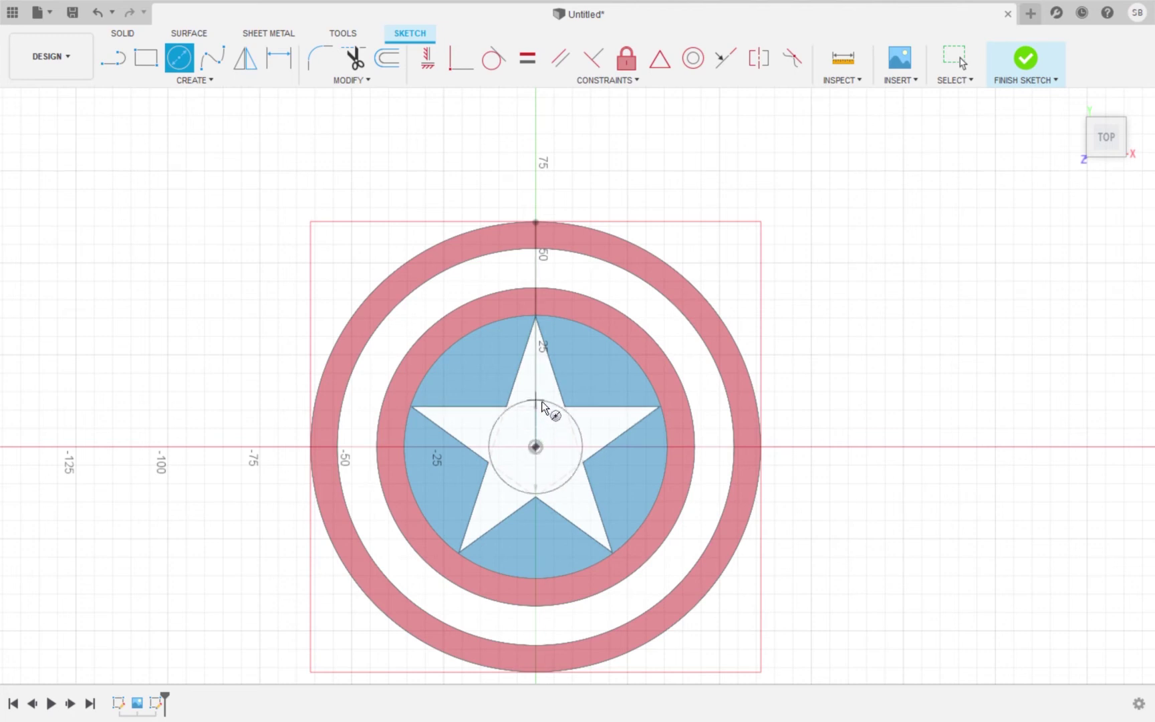
{"action": "key", "text": "Escape"}
{"action": "key", "text": "Escape"}
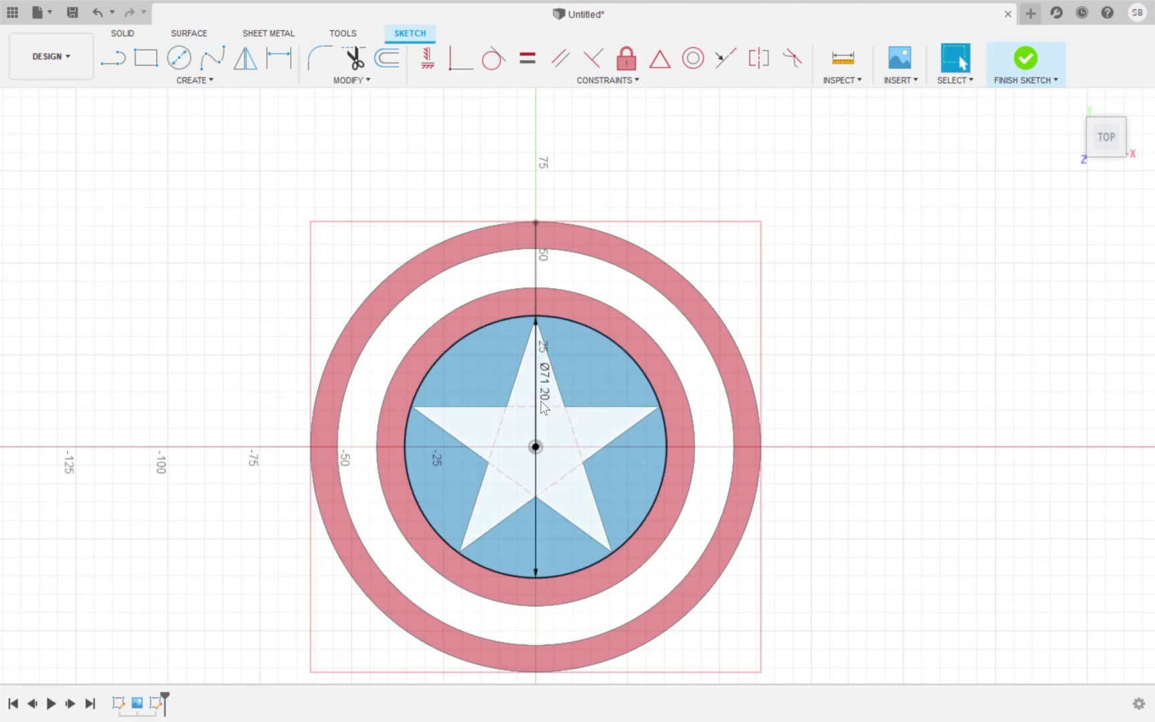
Step: Add a concentric Ø86.442 circle tracing the inner red ring's edge
{"action": "left_click", "coordinate": [178, 58]}
{"action": "left_click", "coordinate": [535, 447]}
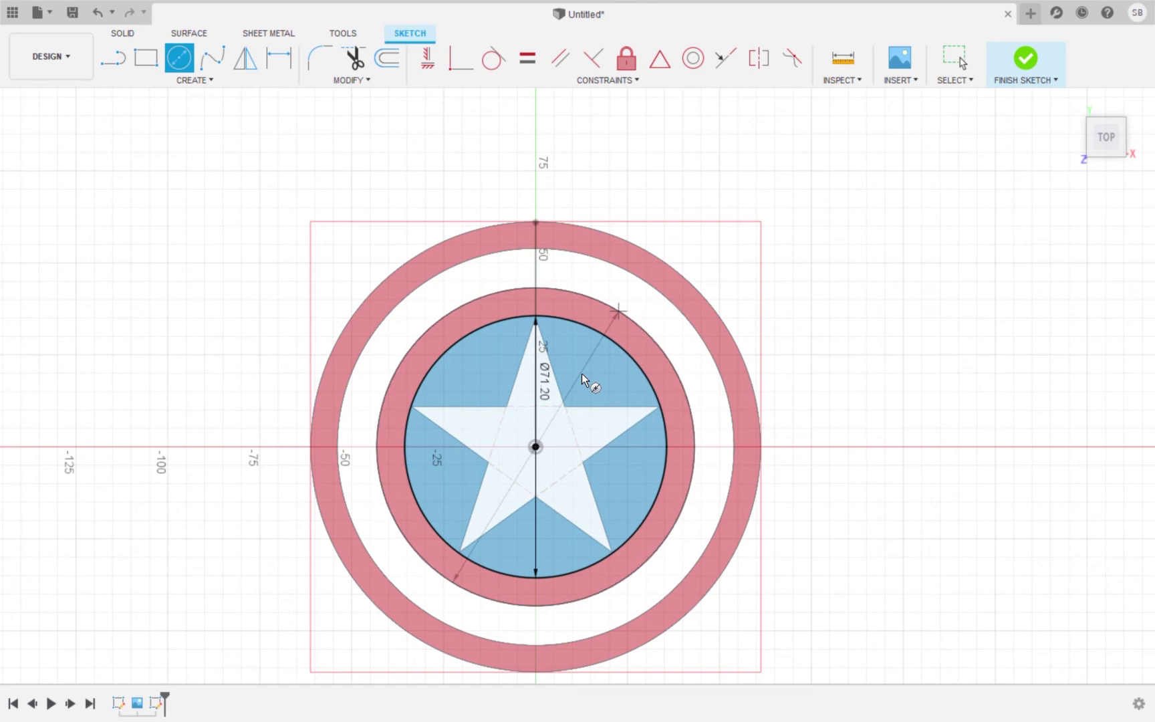
{"action": "left_click", "coordinate": [581, 373]}
{"action": "key", "text": "Escape"}
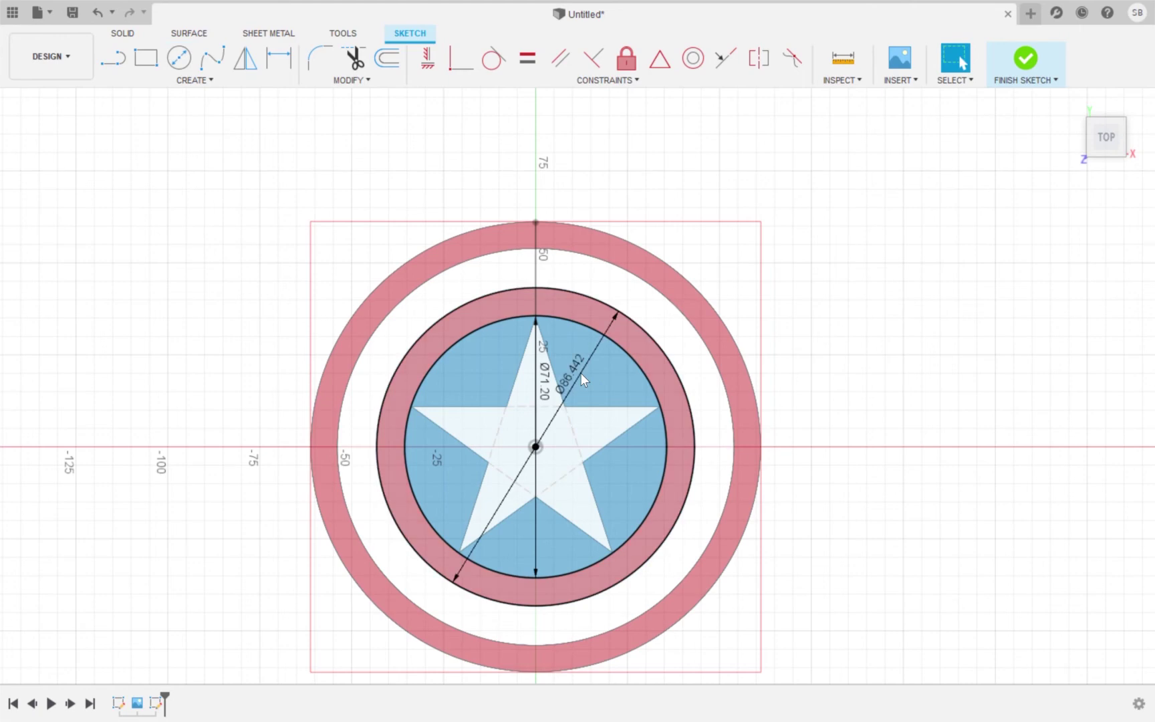
{"action": "left_click", "coordinate": [179, 58]}
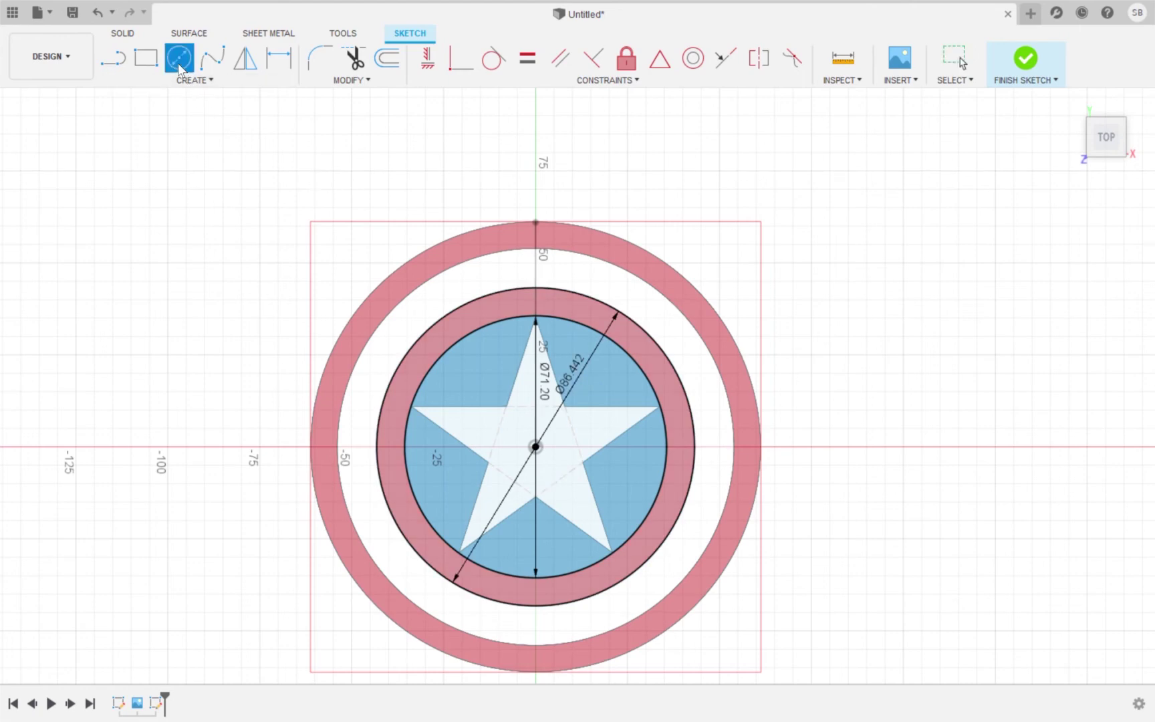
Step: Add concentric Ø108.00 and Ø122.268 circles for the white ring and outer rim, then finish the sketch
{"action": "left_click", "coordinate": [535, 446]}
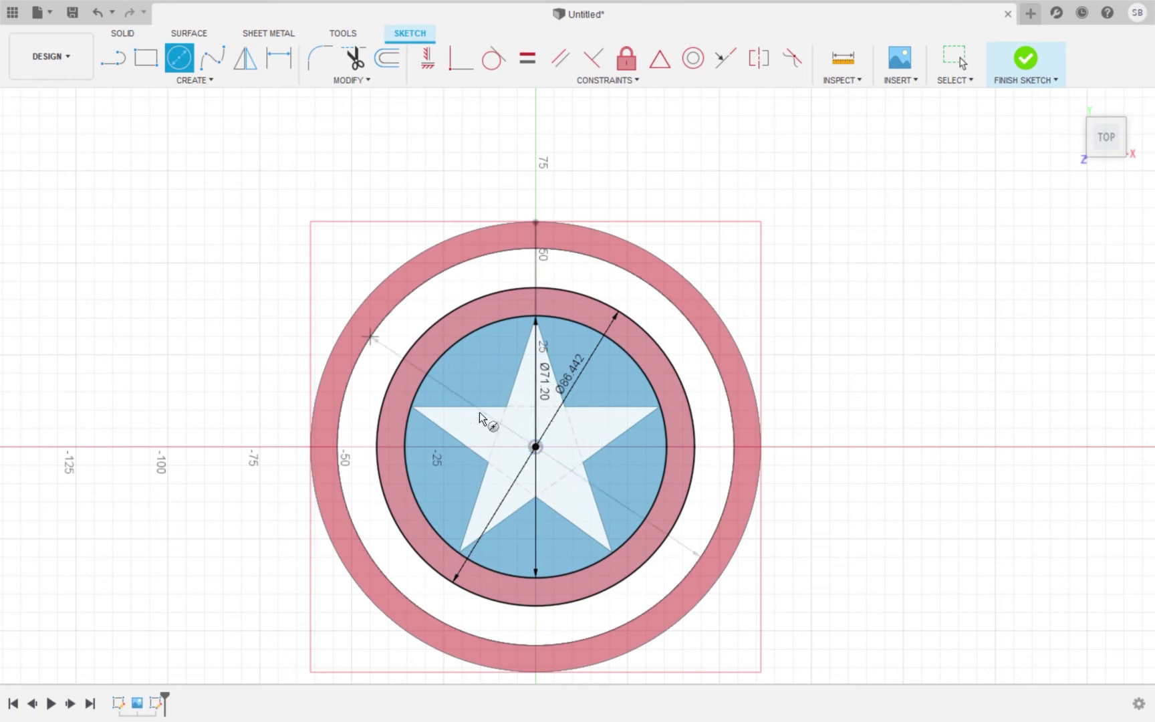
{"action": "left_click", "coordinate": [480, 417]}
{"action": "key", "text": "Escape"}
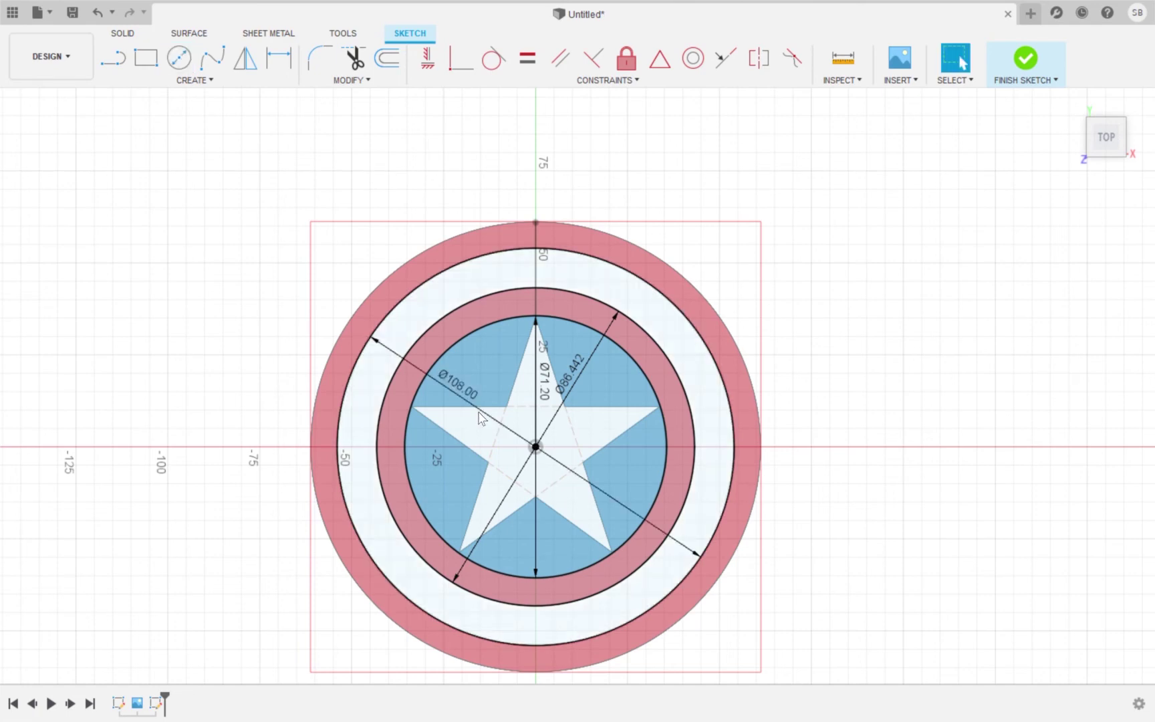
{"action": "left_click", "coordinate": [185, 69]}
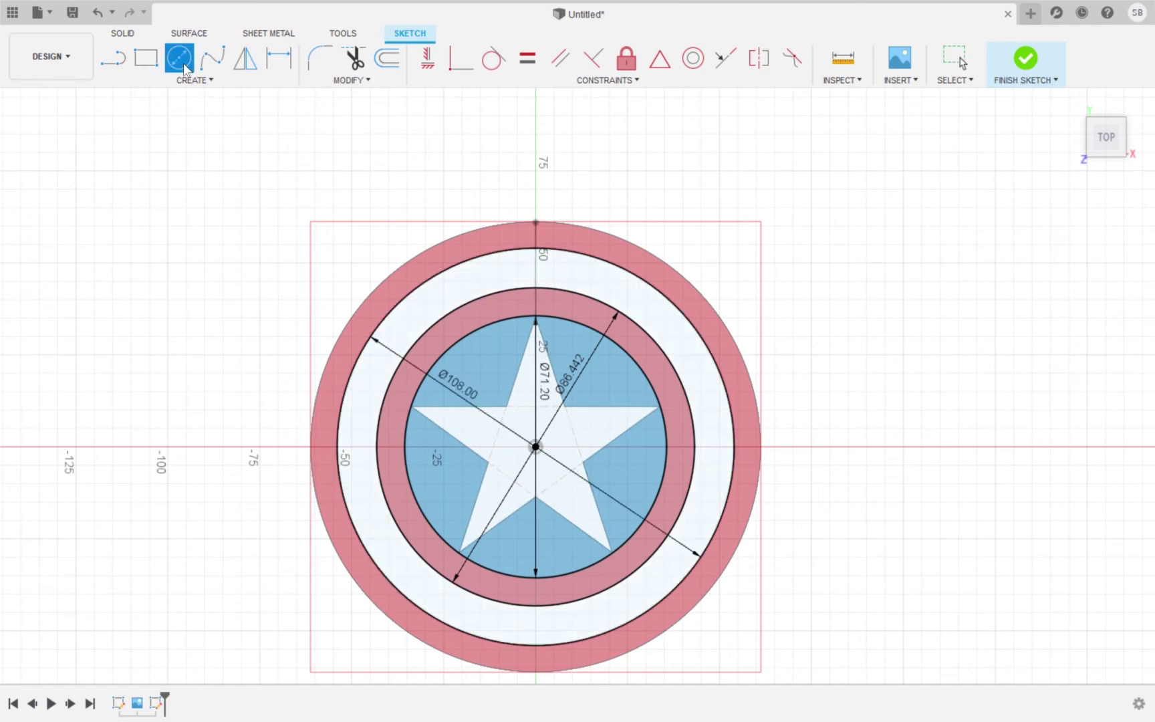
{"action": "left_click", "coordinate": [536, 446]}
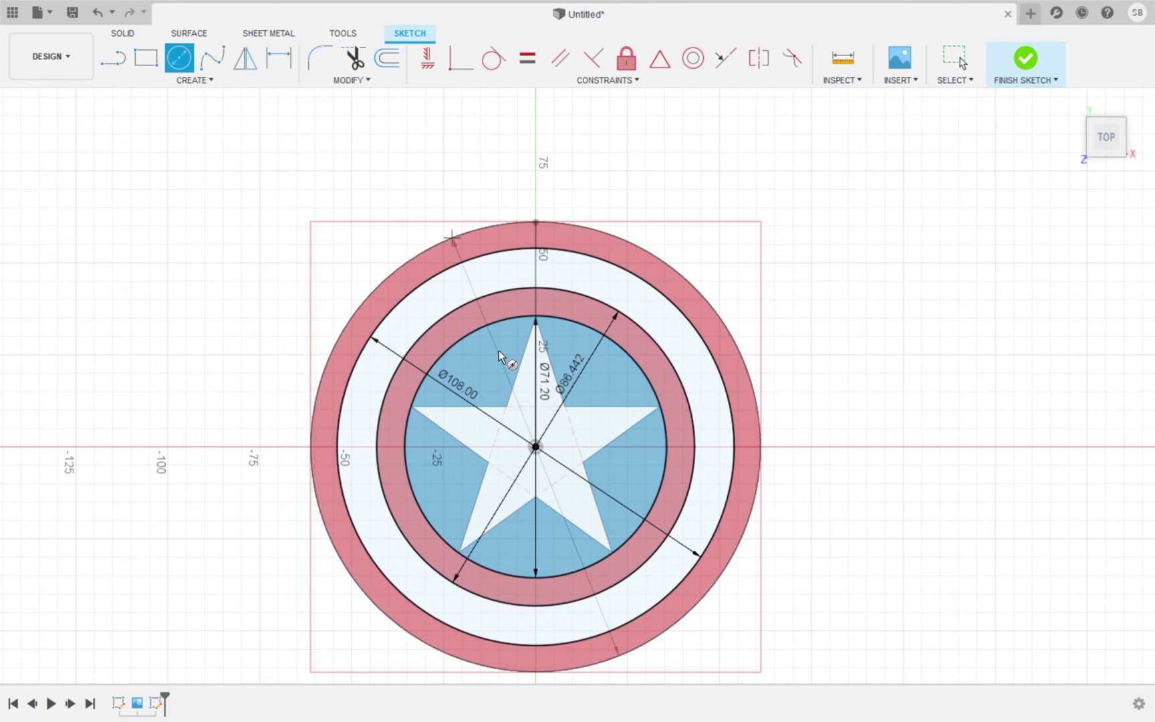
{"action": "left_click", "coordinate": [498, 349]}
{"action": "key", "text": "Escape"}
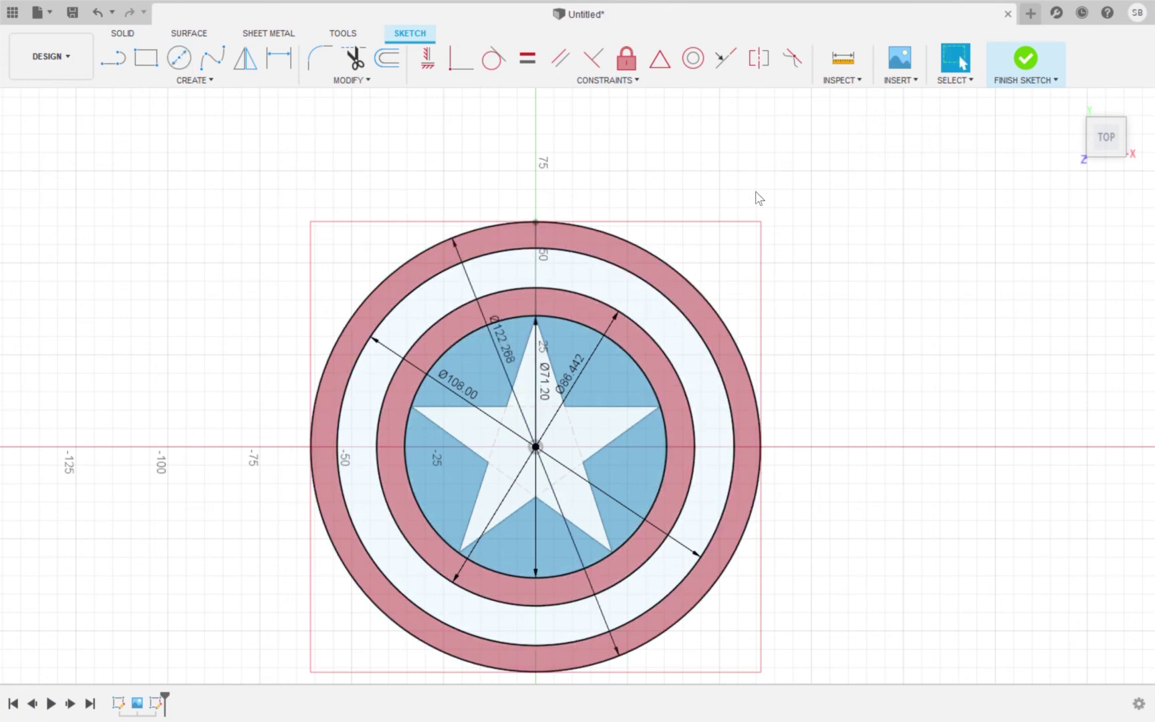
{"action": "left_click", "coordinate": [1033, 60]}
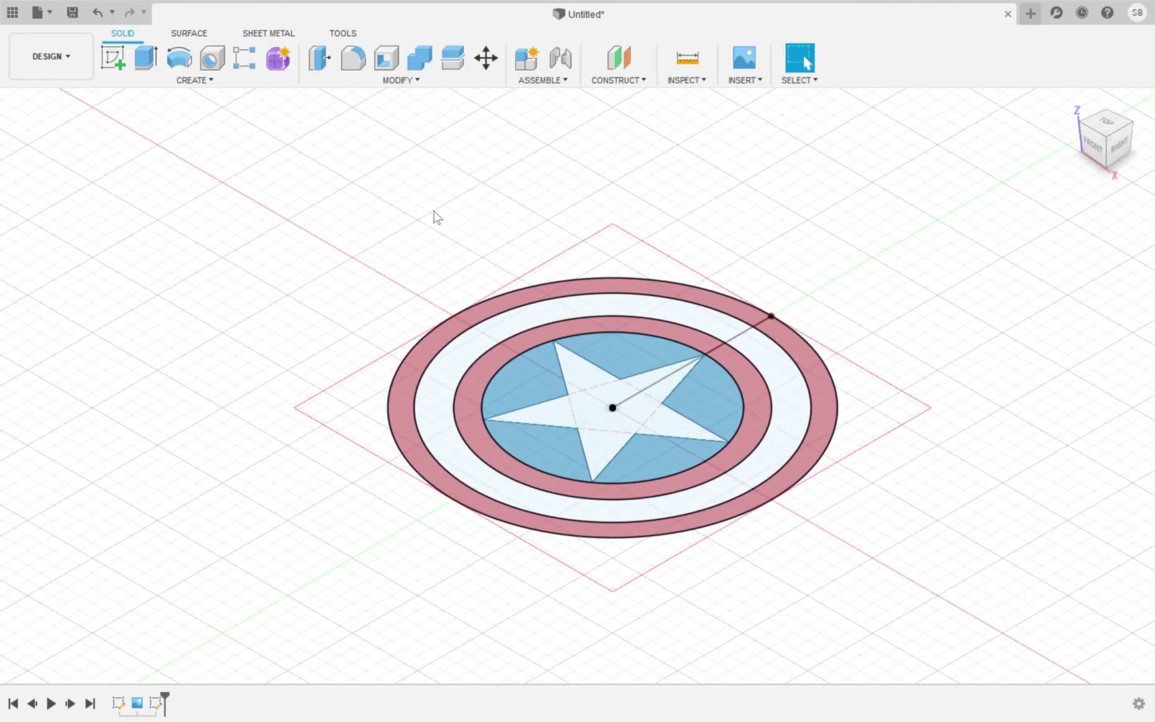
Step: Extrude the star profile into a solid
{"action": "left_click", "coordinate": [147, 61]}
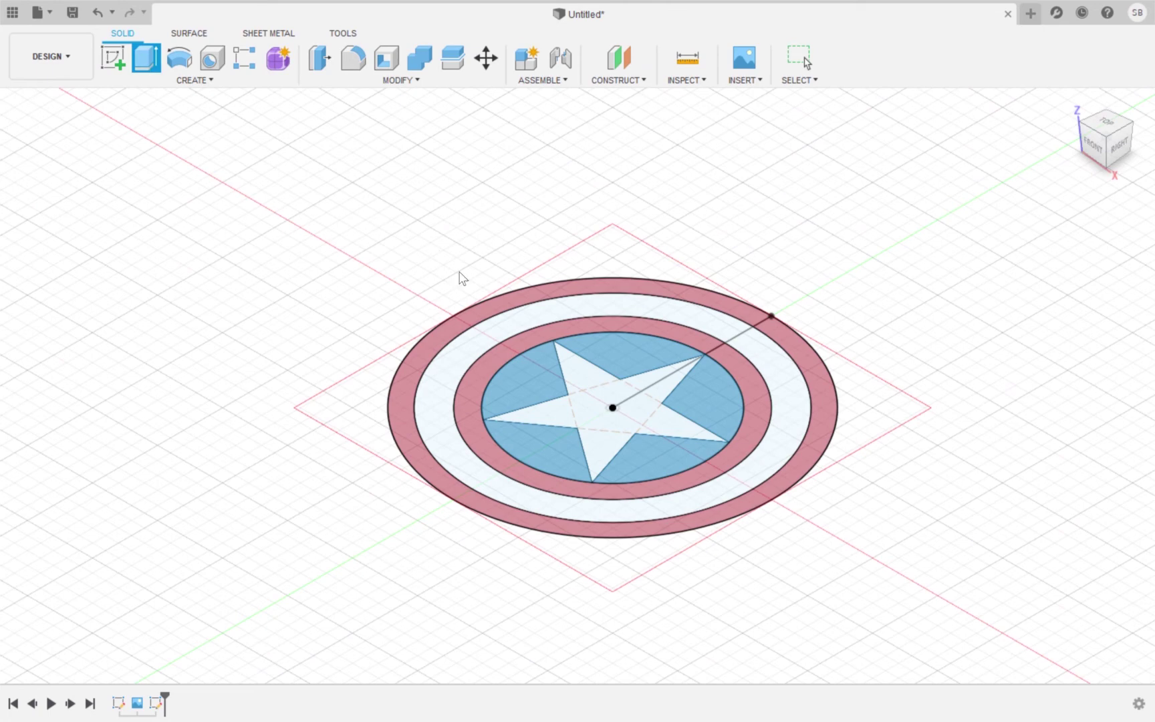
{"action": "left_click", "coordinate": [613, 421]}
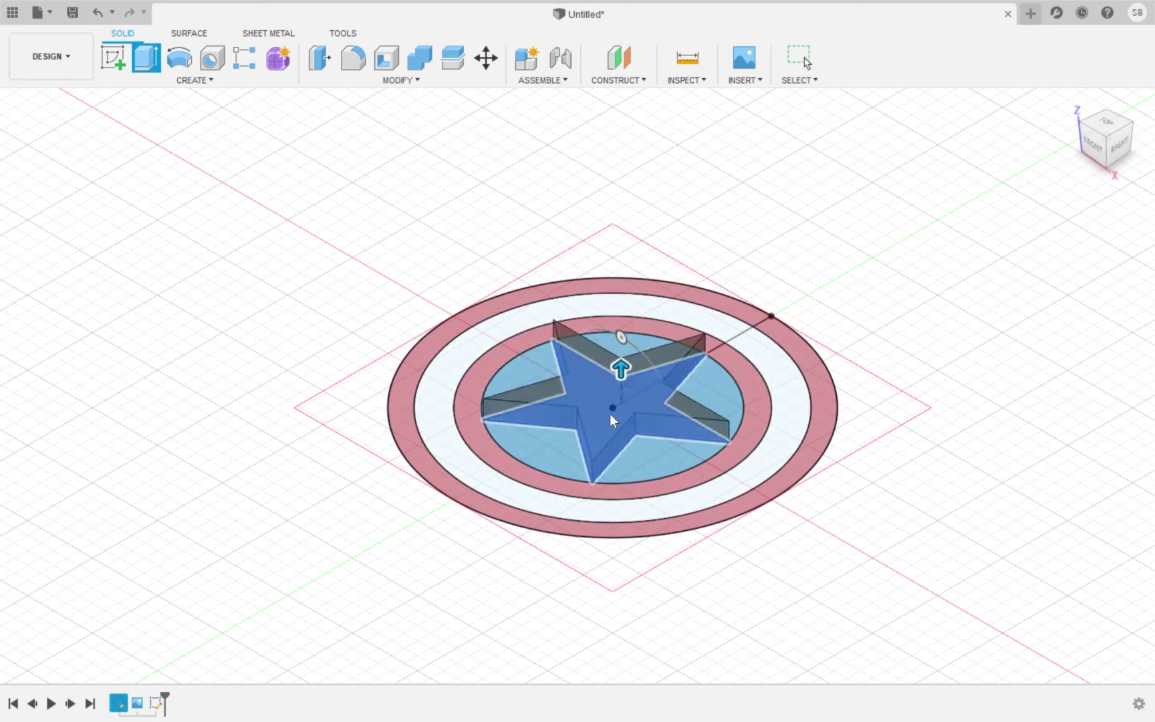
{"action": "key", "text": "Return"}
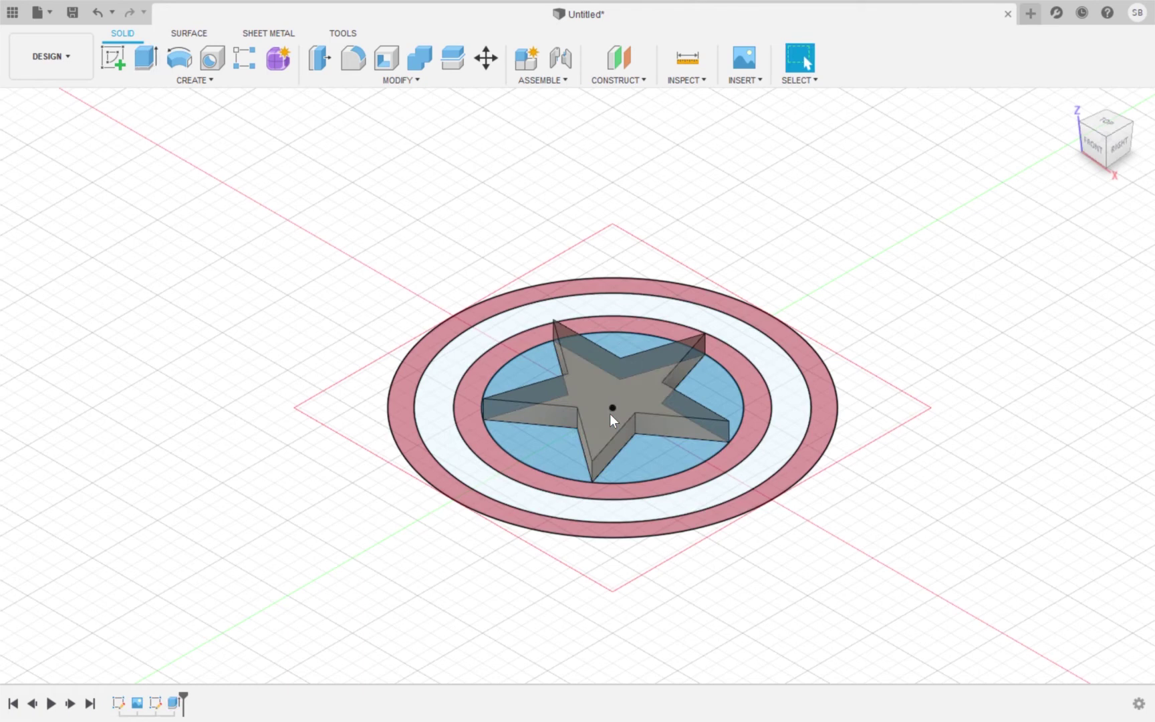
Step: Extrude the blue disc profile surrounding the star
{"action": "left_click", "coordinate": [148, 60]}
{"action": "left_click", "coordinate": [535, 443]}
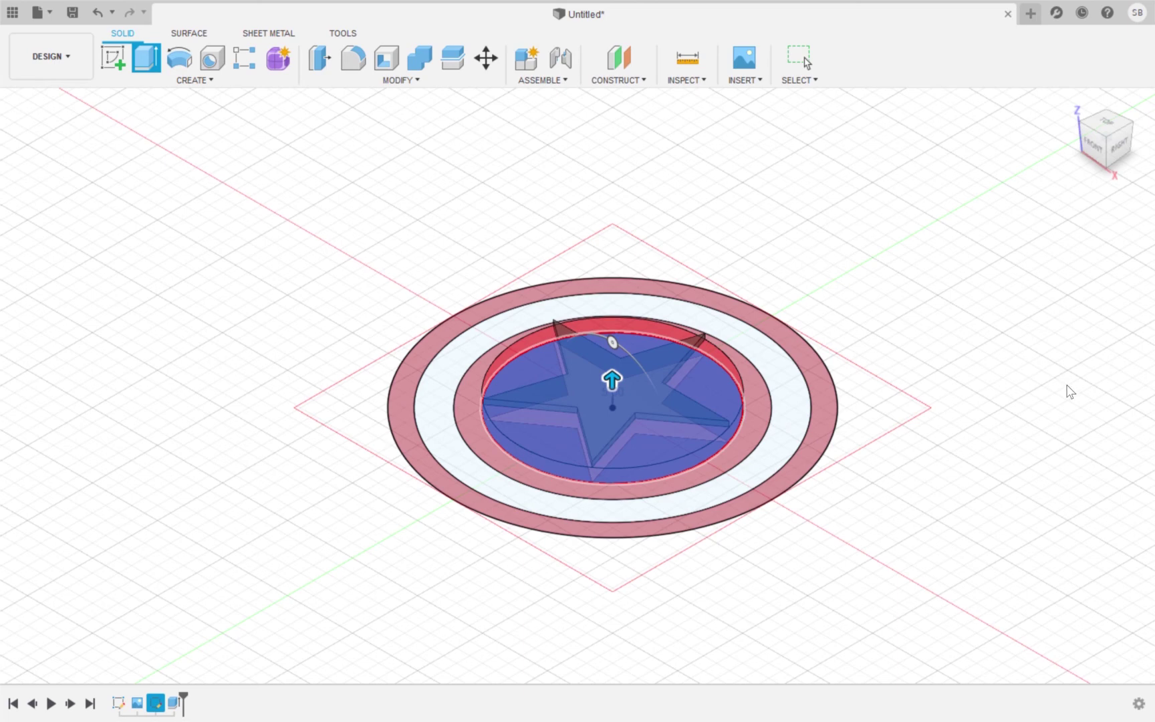
{"action": "key", "text": "Return"}
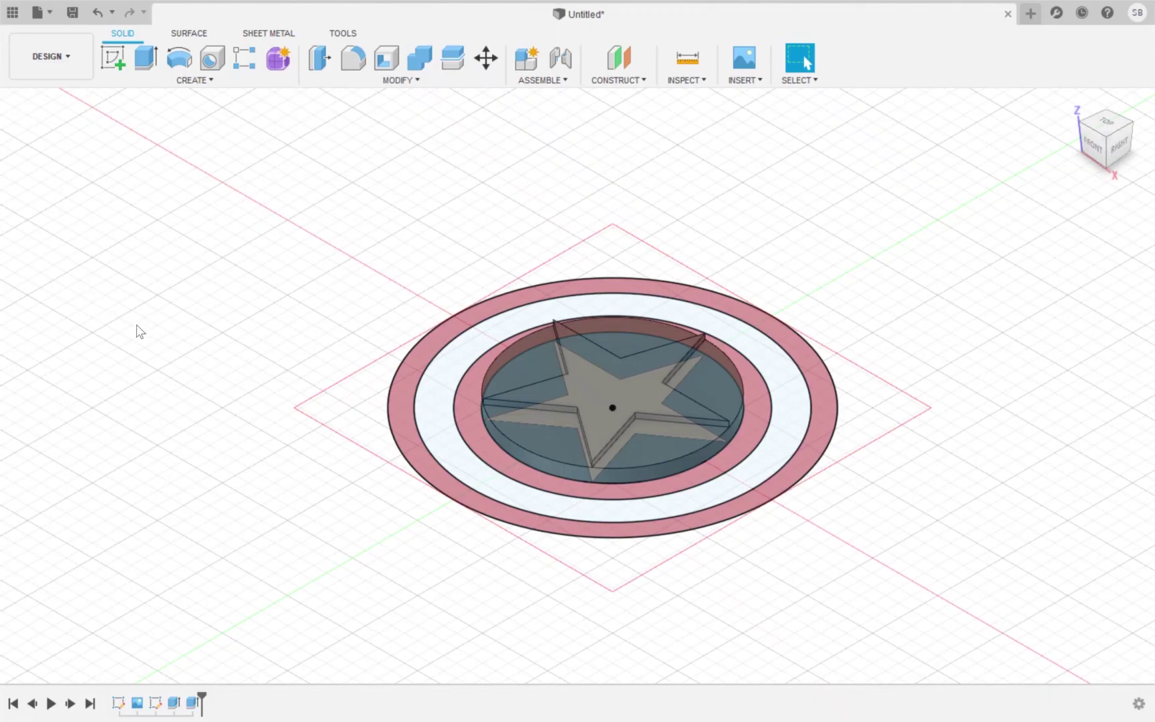
Step: Extrude the inner red, white and outer red ring profiles separately, leaving the outer rim tallest
{"action": "left_click", "coordinate": [144, 58]}
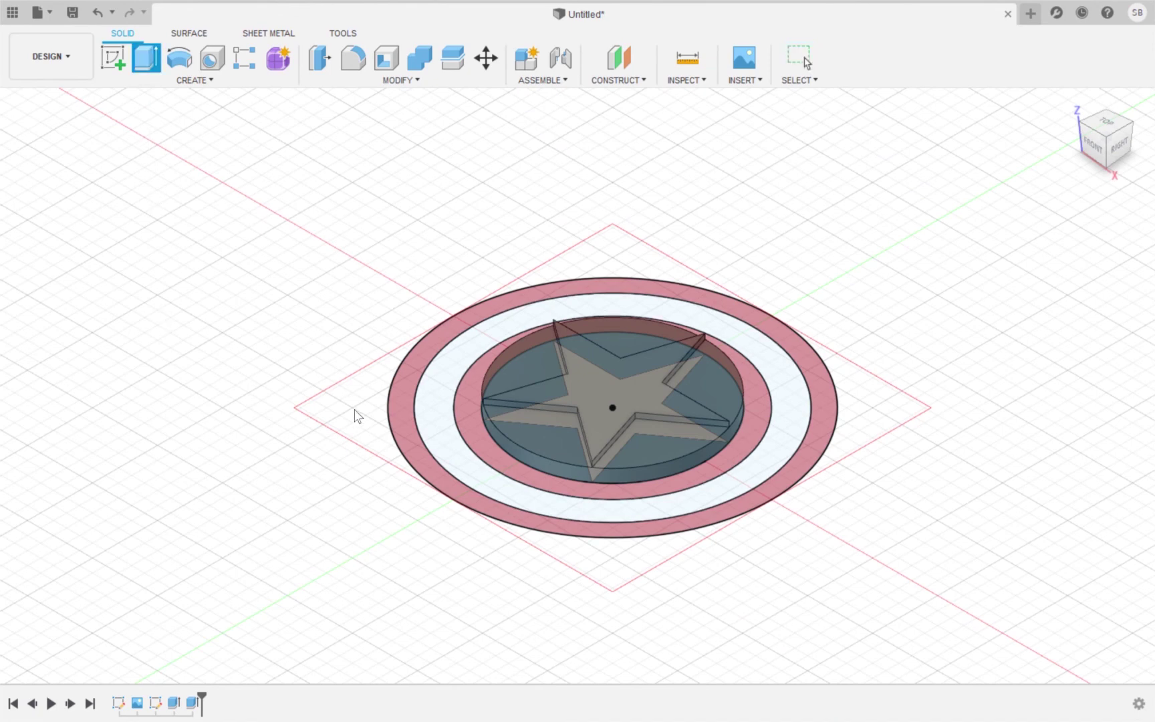
{"action": "left_click", "coordinate": [484, 442]}
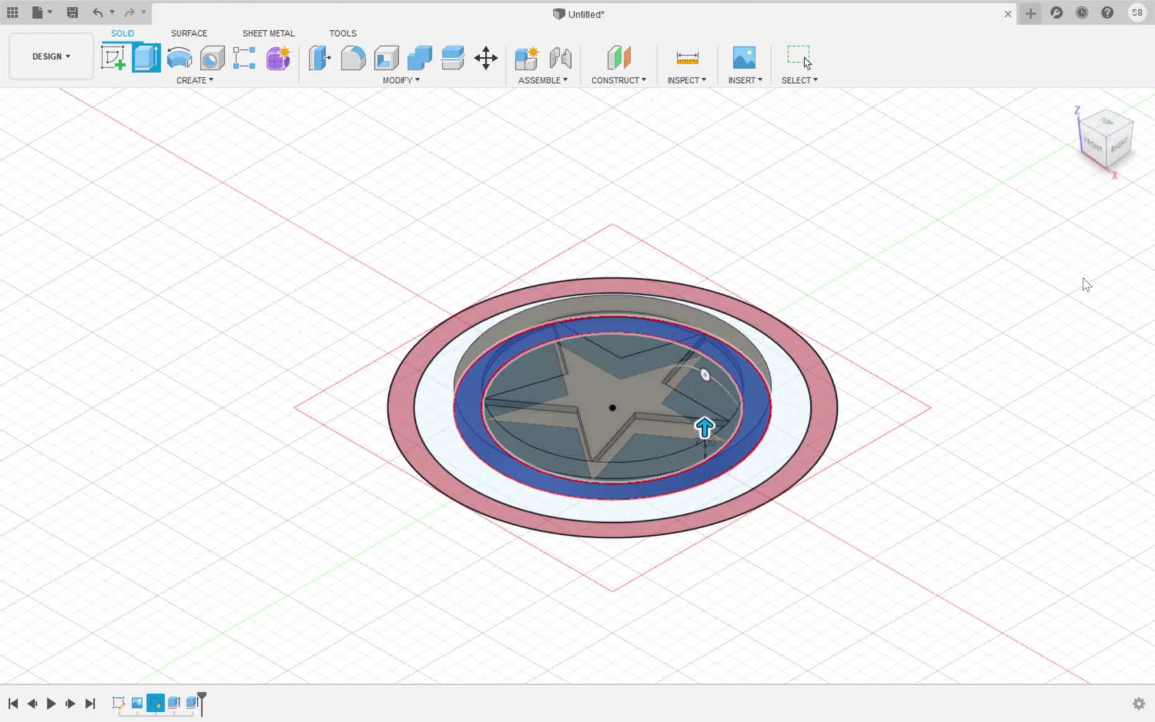
{"action": "key", "text": "Return"}
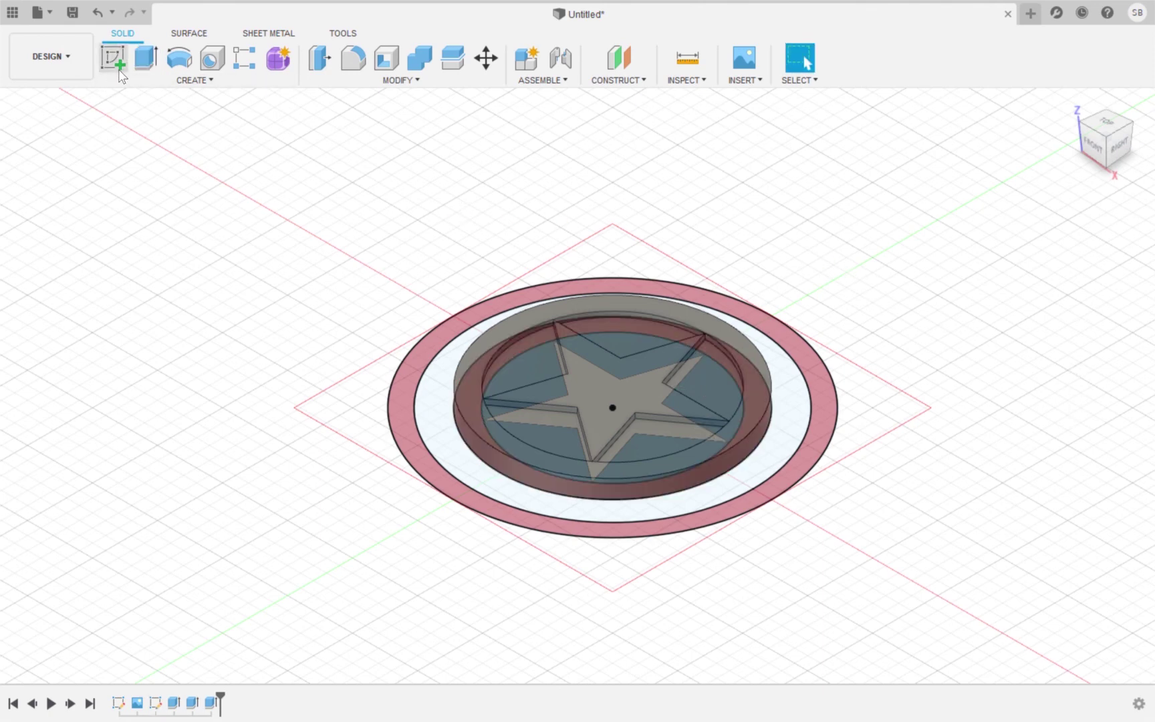
{"action": "left_click", "coordinate": [141, 67]}
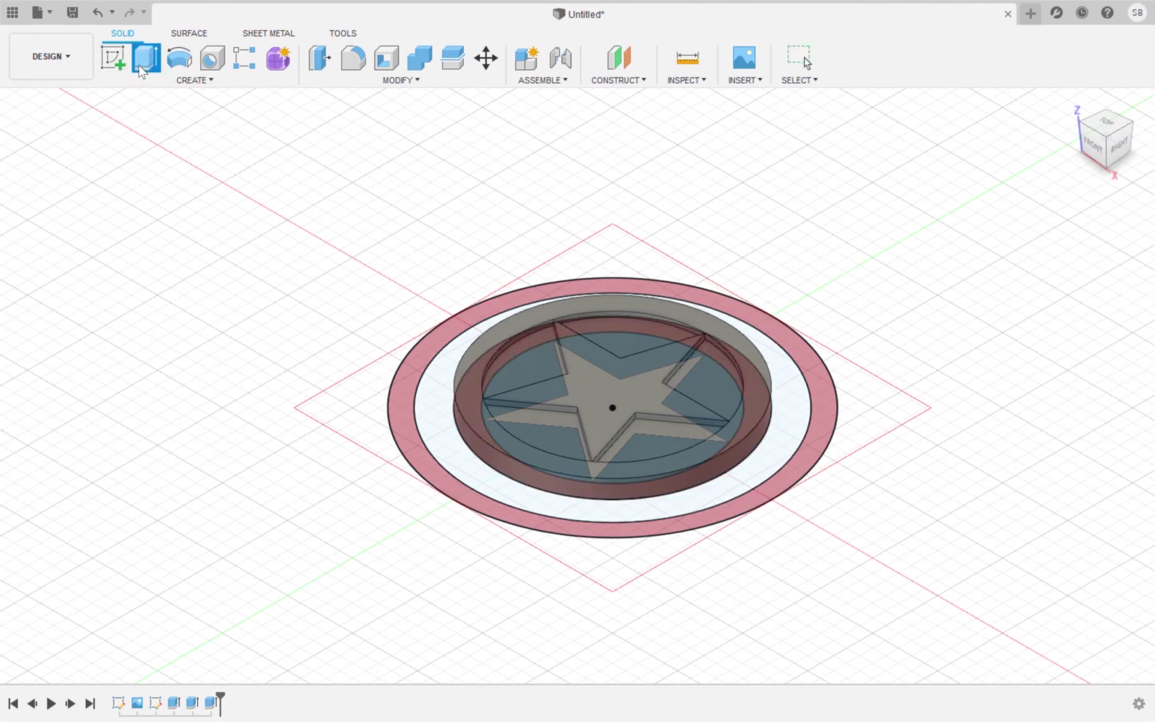
{"action": "left_click", "coordinate": [456, 452]}
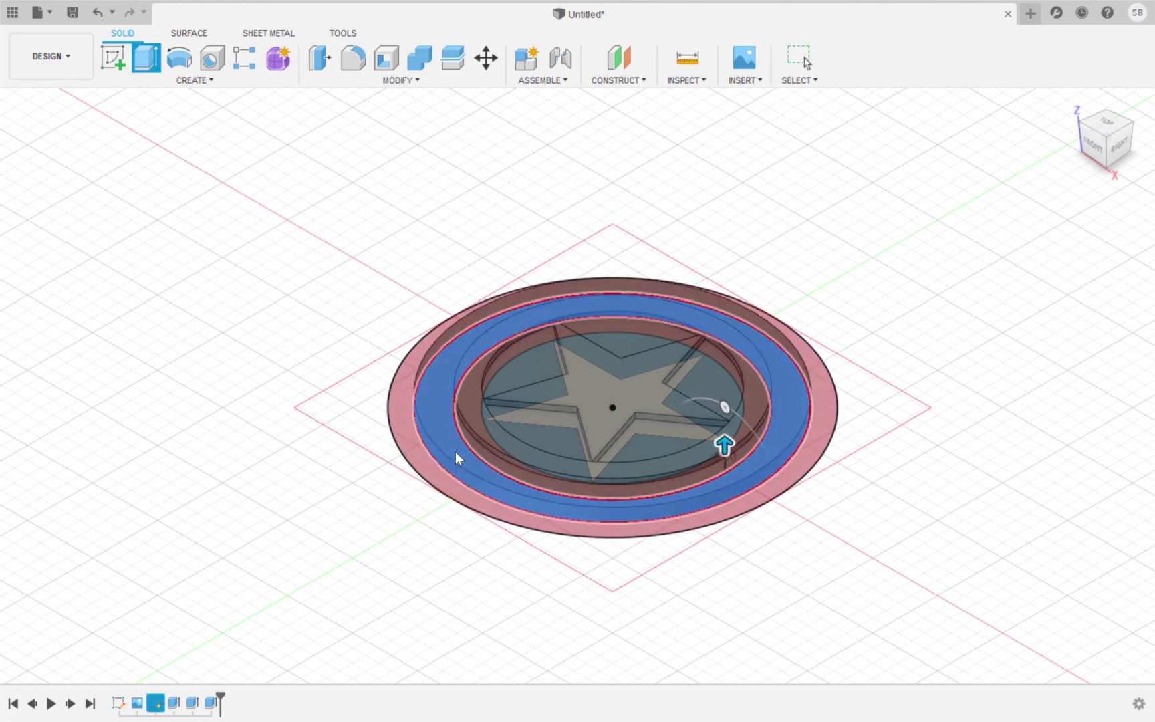
{"action": "key", "text": "Return"}
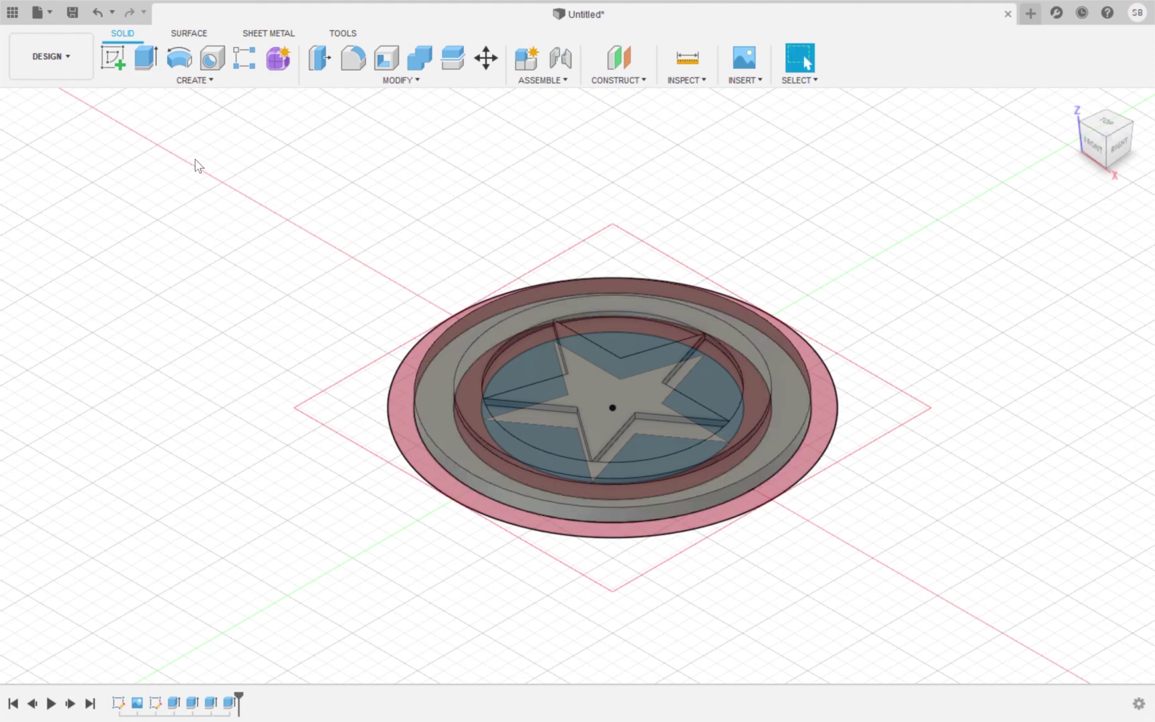
{"action": "left_click", "coordinate": [146, 57]}
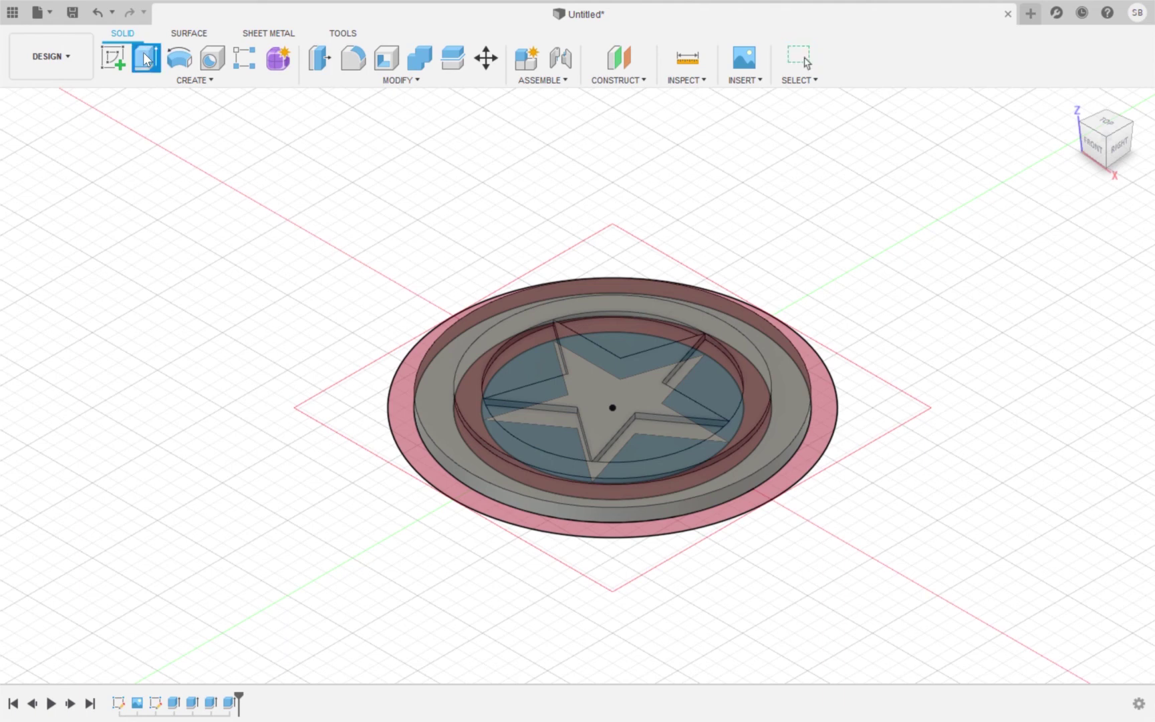
{"action": "left_click", "coordinate": [410, 436]}
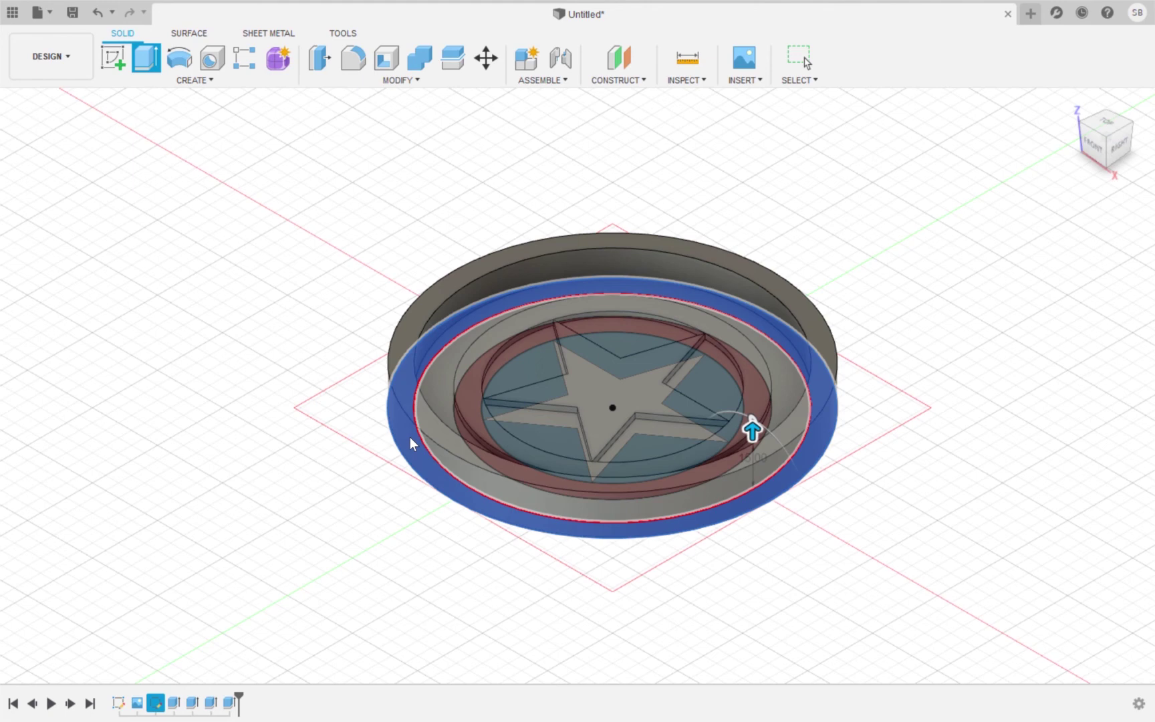
{"action": "key", "text": "Return"}
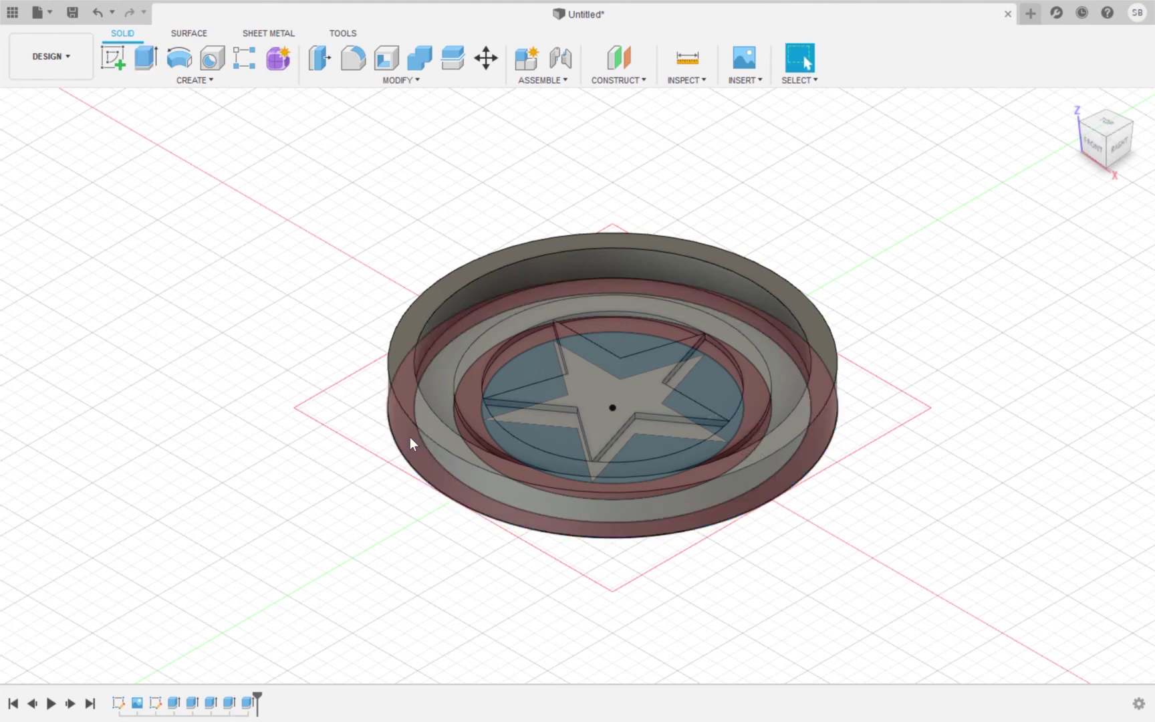